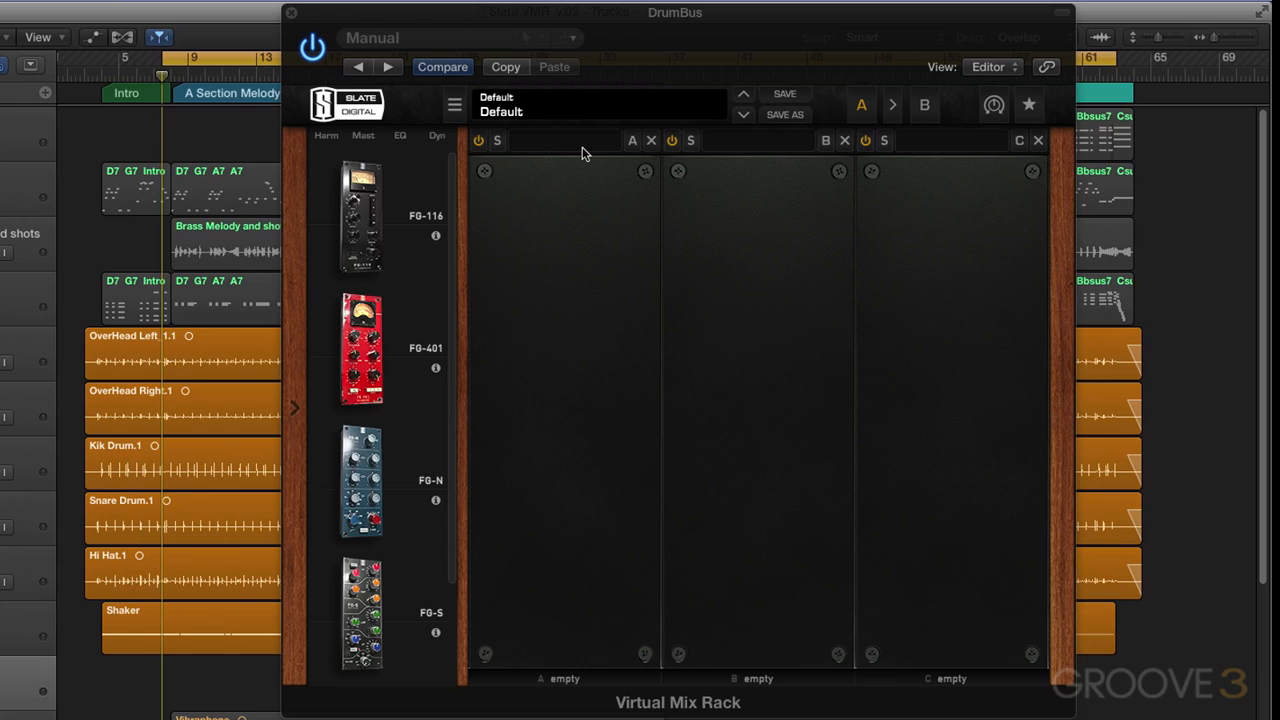
Step: Load the Big Rock Kick preset from the Drums bank and review the other Drums presets
left_click(558, 102)
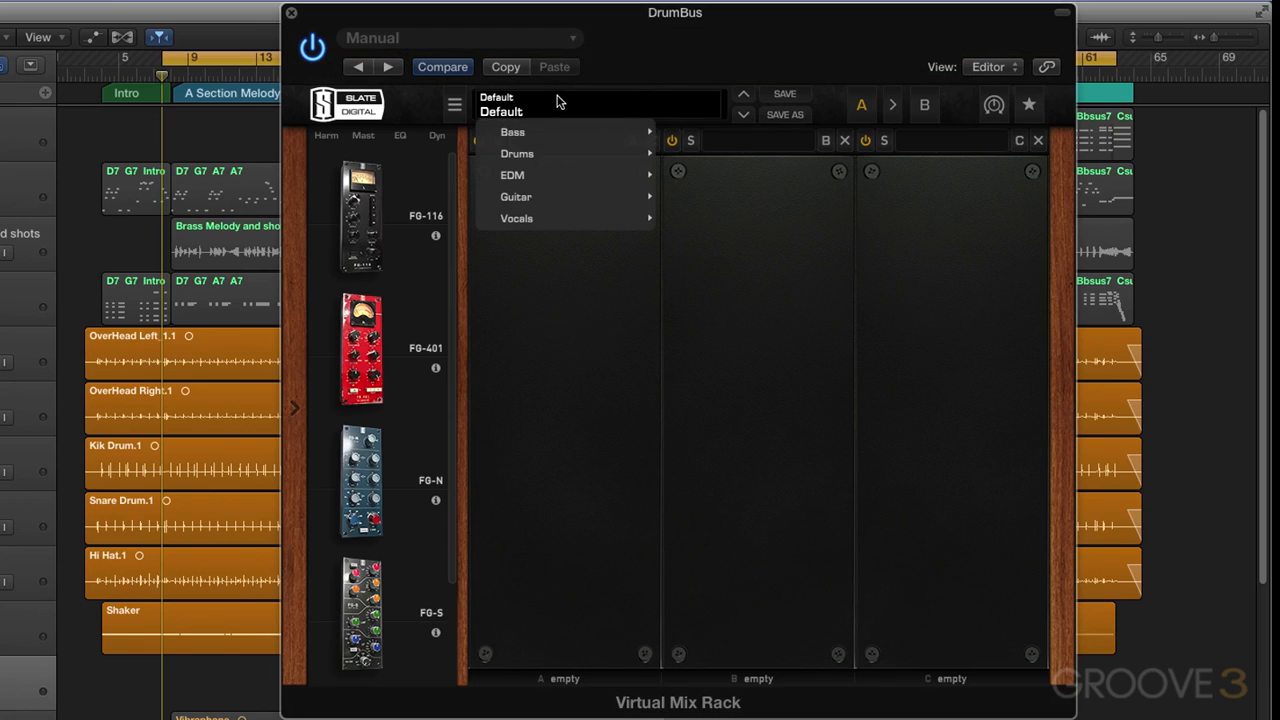
mouse_move(522, 157)
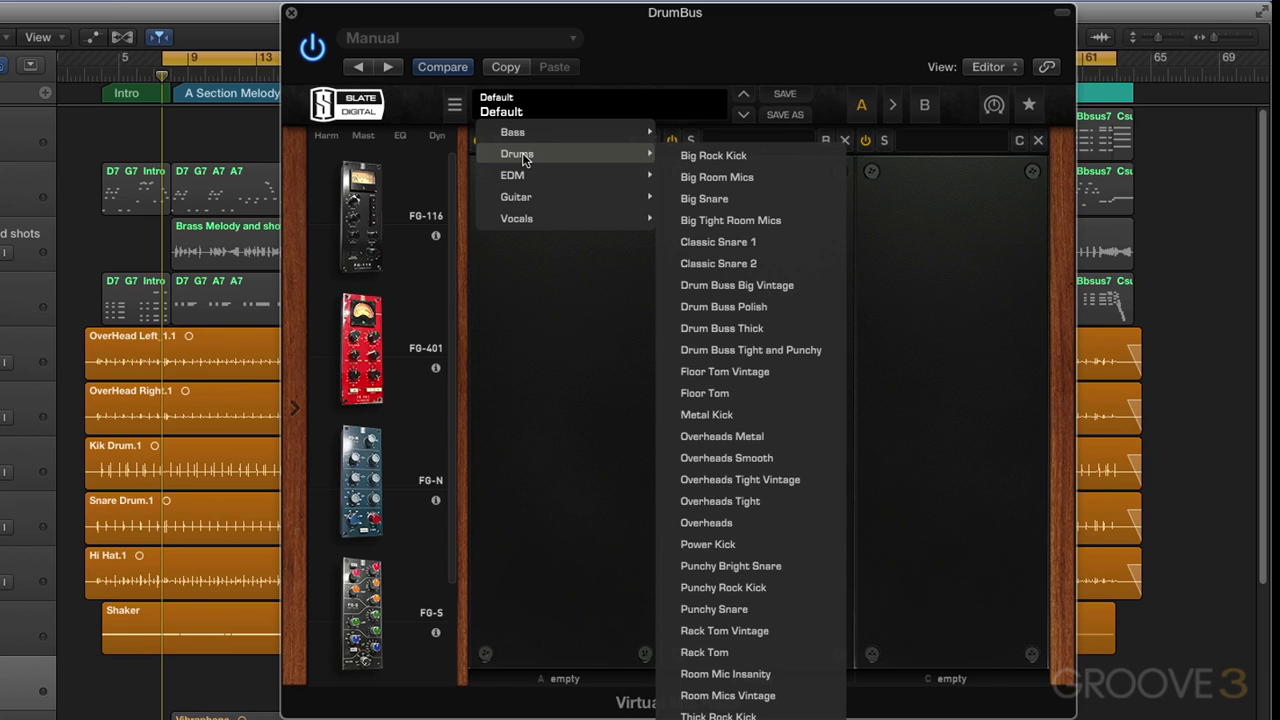
left_click(718, 160)
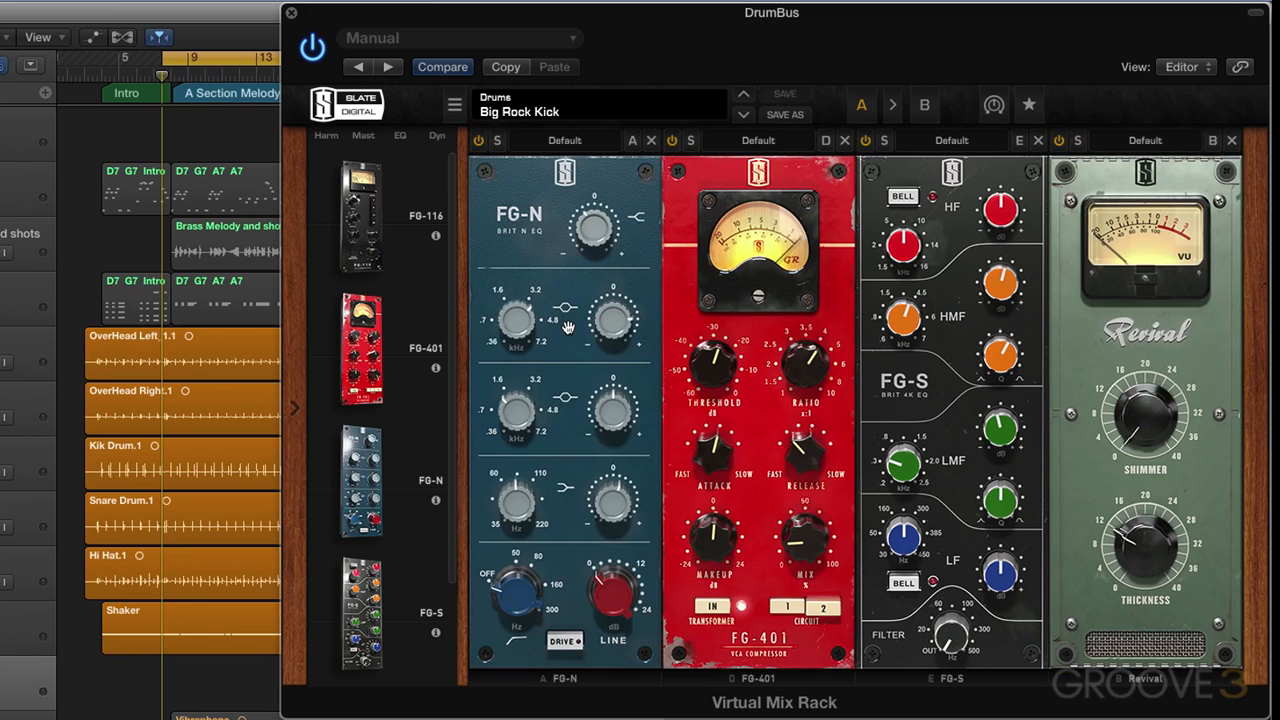
left_click(562, 110)
mouse_move(556, 158)
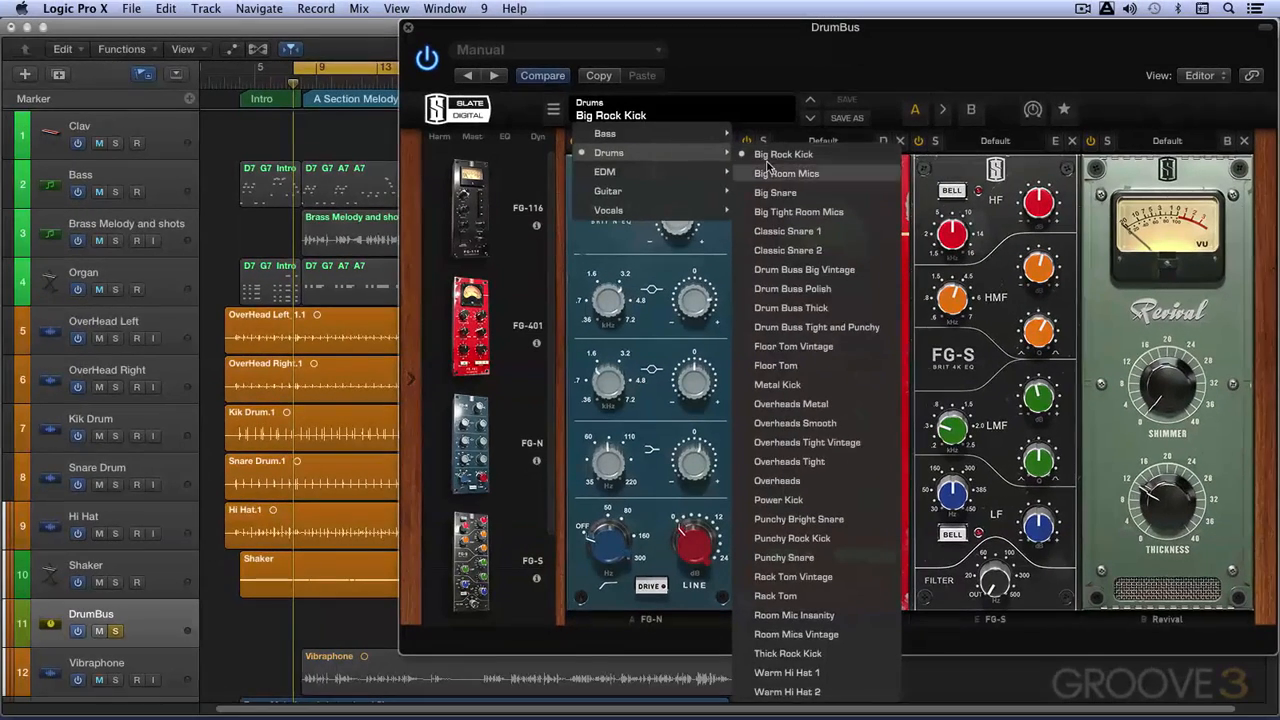
left_click(687, 76)
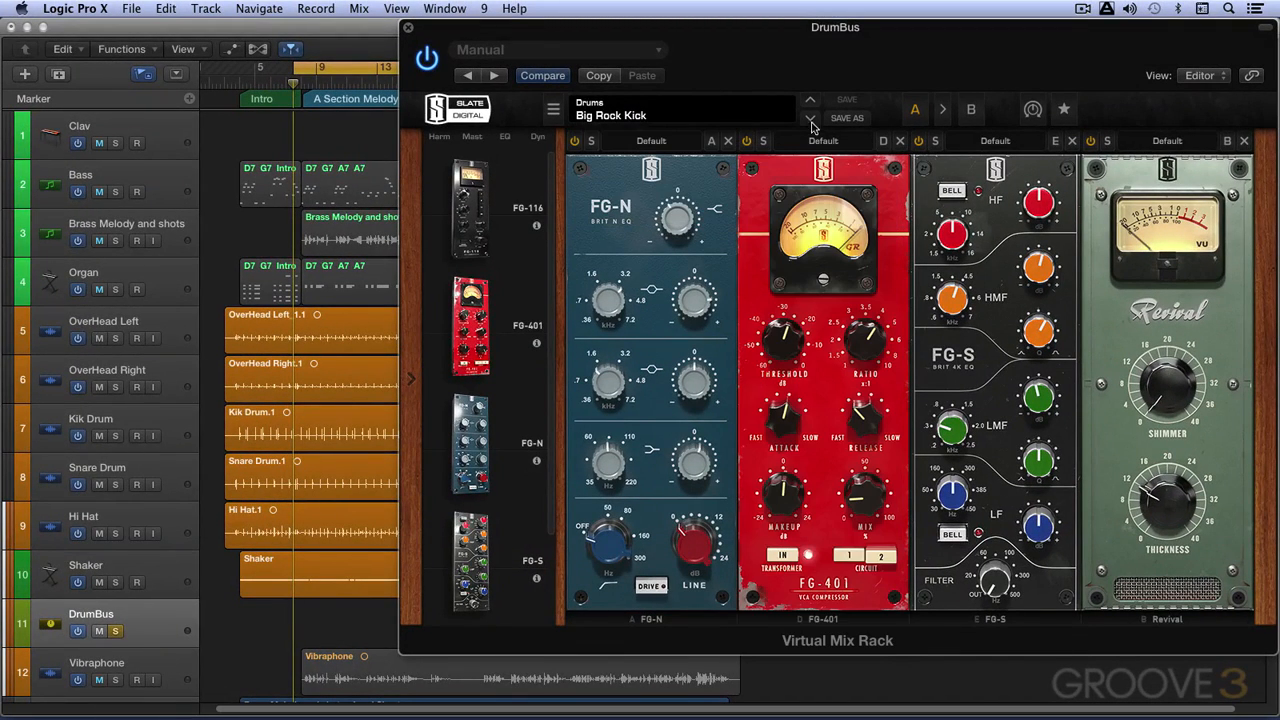
Step: Start playback and step forward through the Drums presets to Big Snare
key("space")
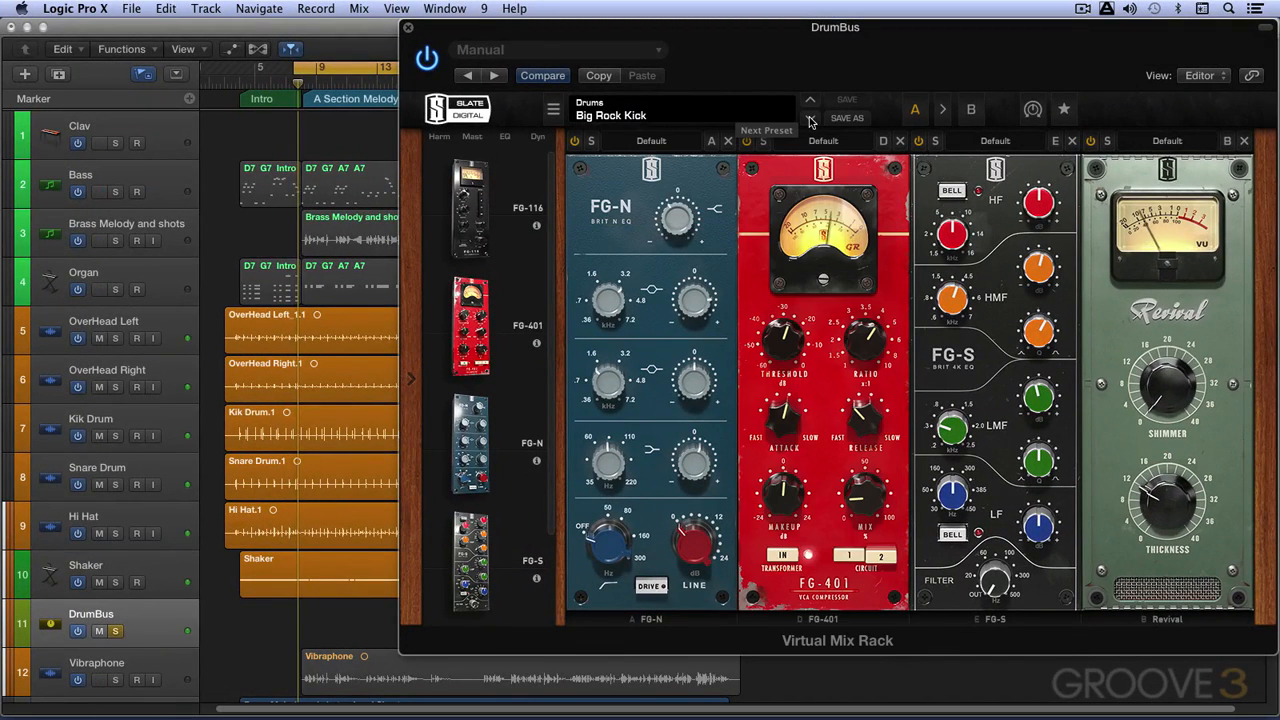
left_click(810, 120)
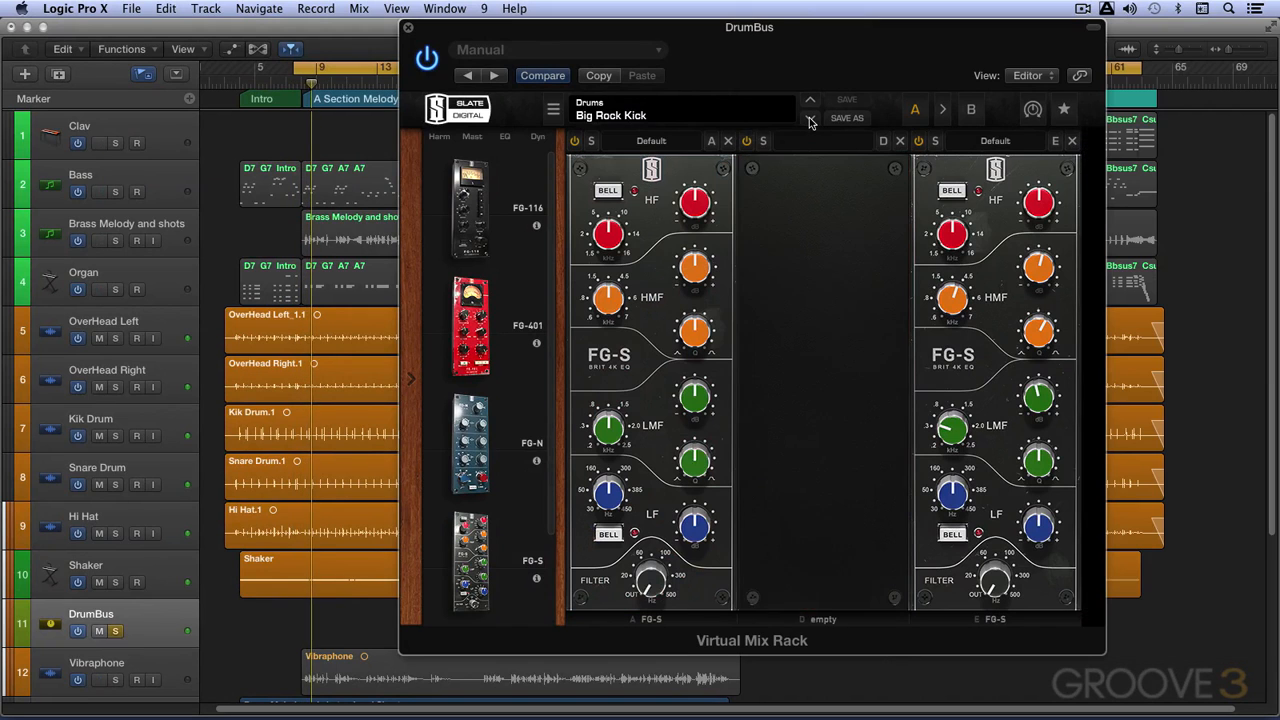
left_click(810, 120)
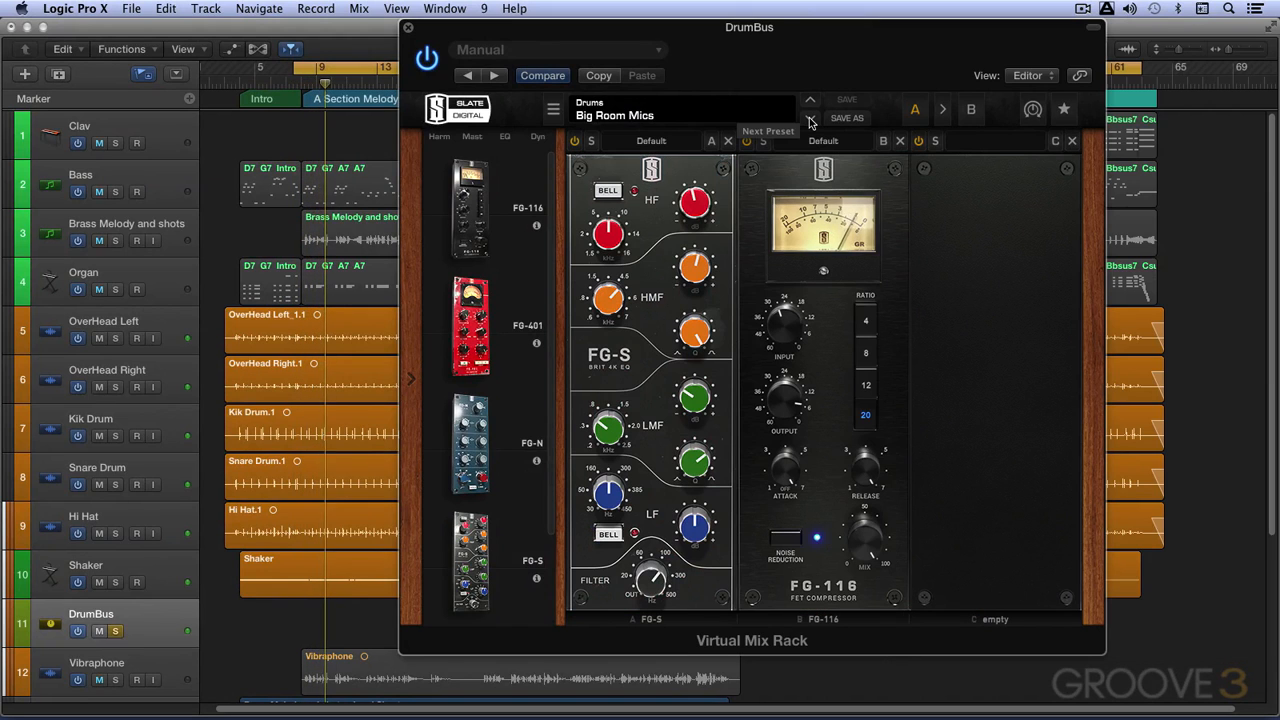
left_click(810, 120)
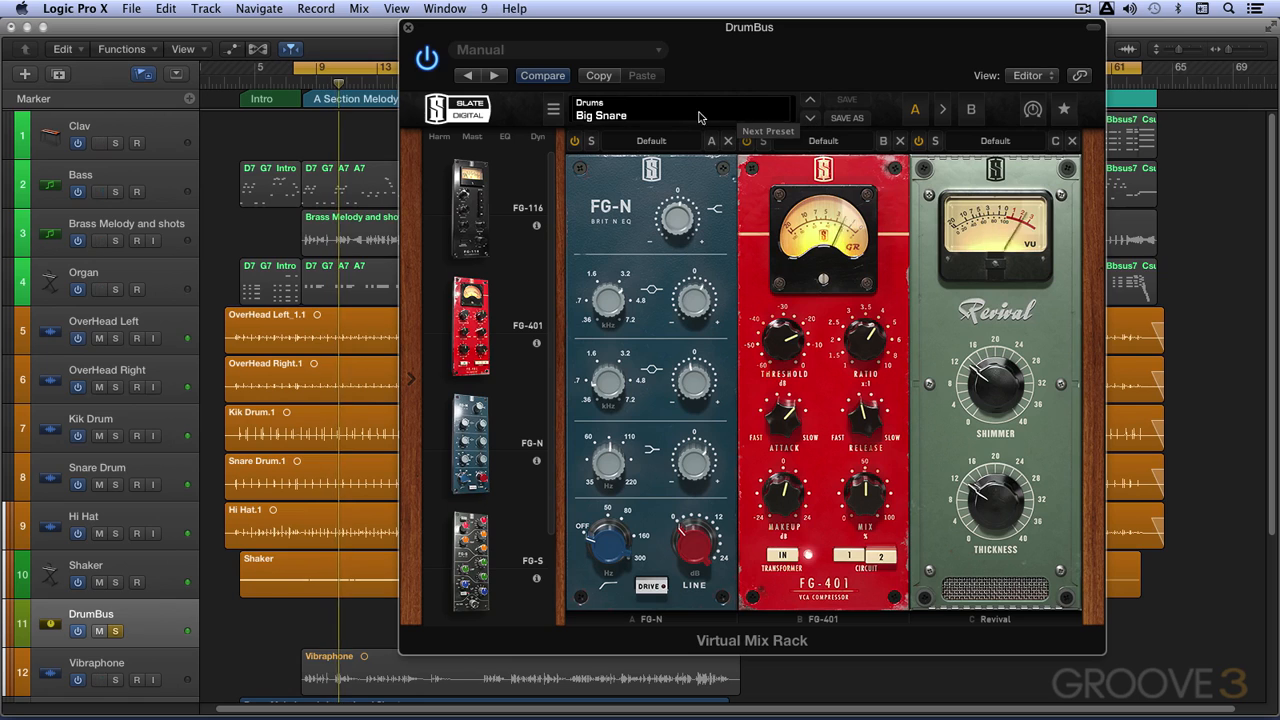
Step: Toggle the plug-in's bypass off and on, and advance through the Drums presets to Classic Snare 2
left_click(427, 58)
left_click(428, 59)
left_click(809, 118)
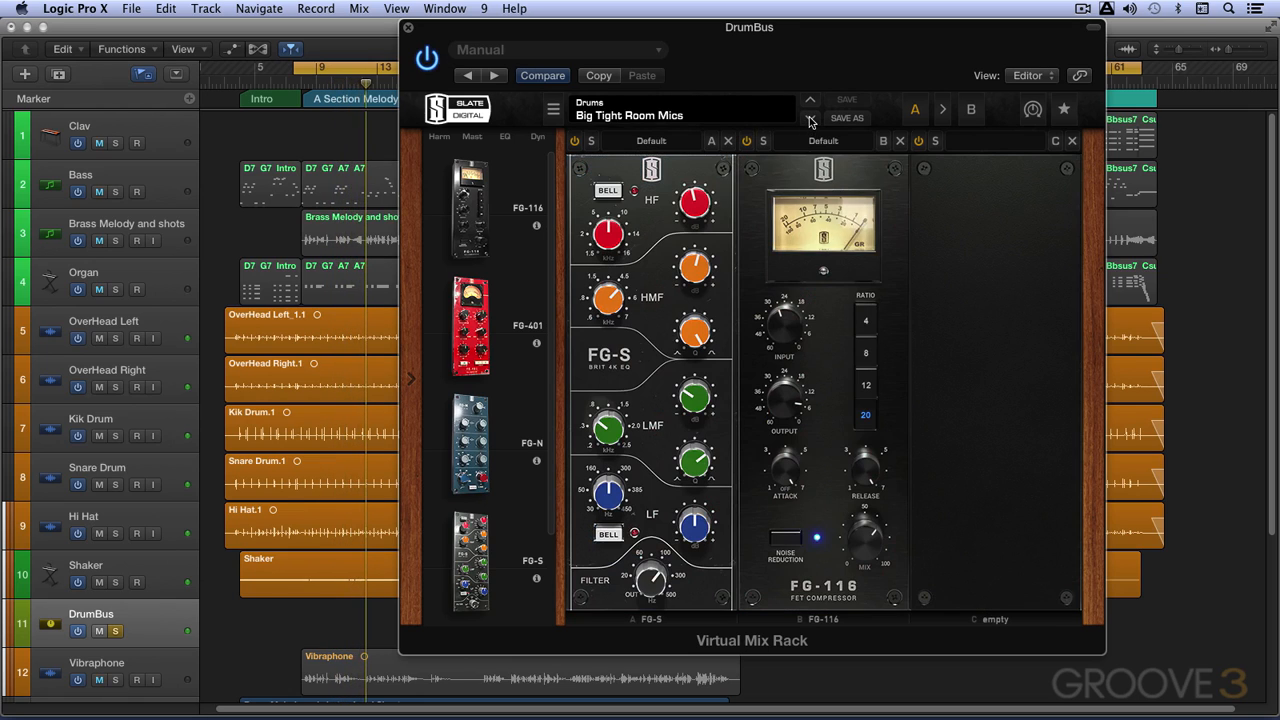
left_click(810, 119)
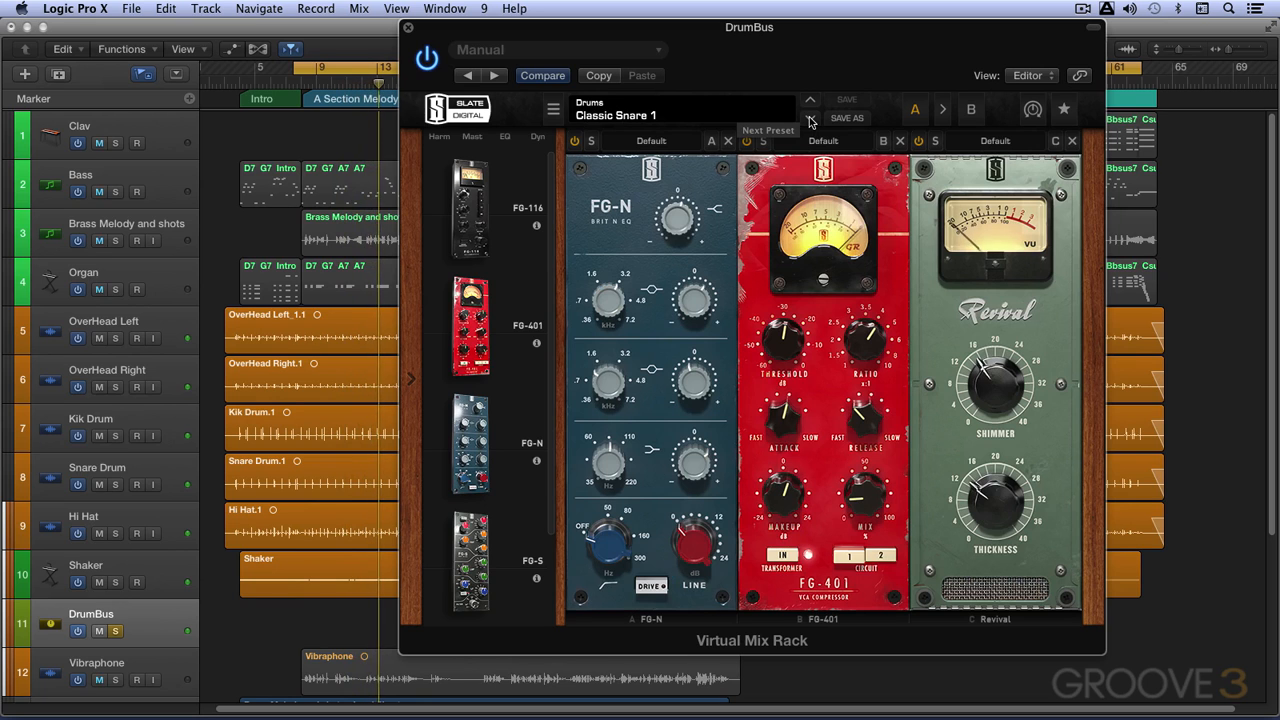
left_click(809, 118)
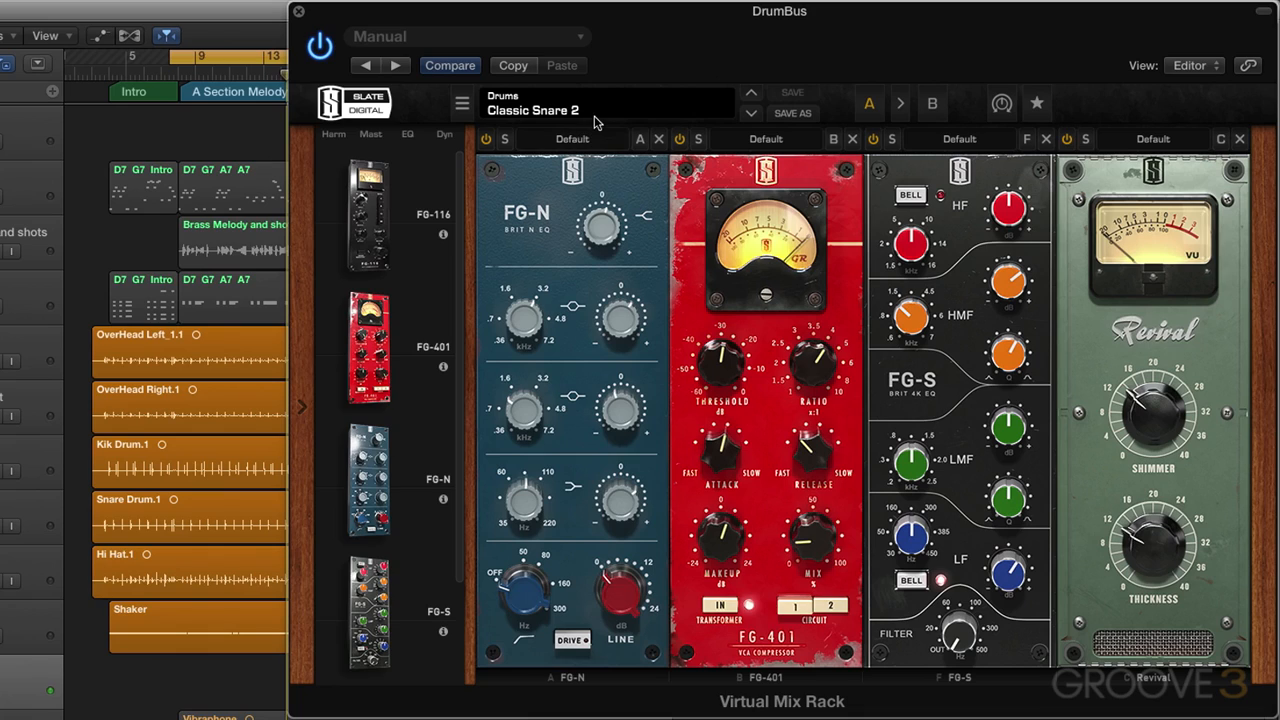
Step: Lower the FG-N high-band gain to about -5.18 dB, raise the FG-S HF frequency and reduce the FG-401 threshold
left_click_drag(611, 226, 588, 252)
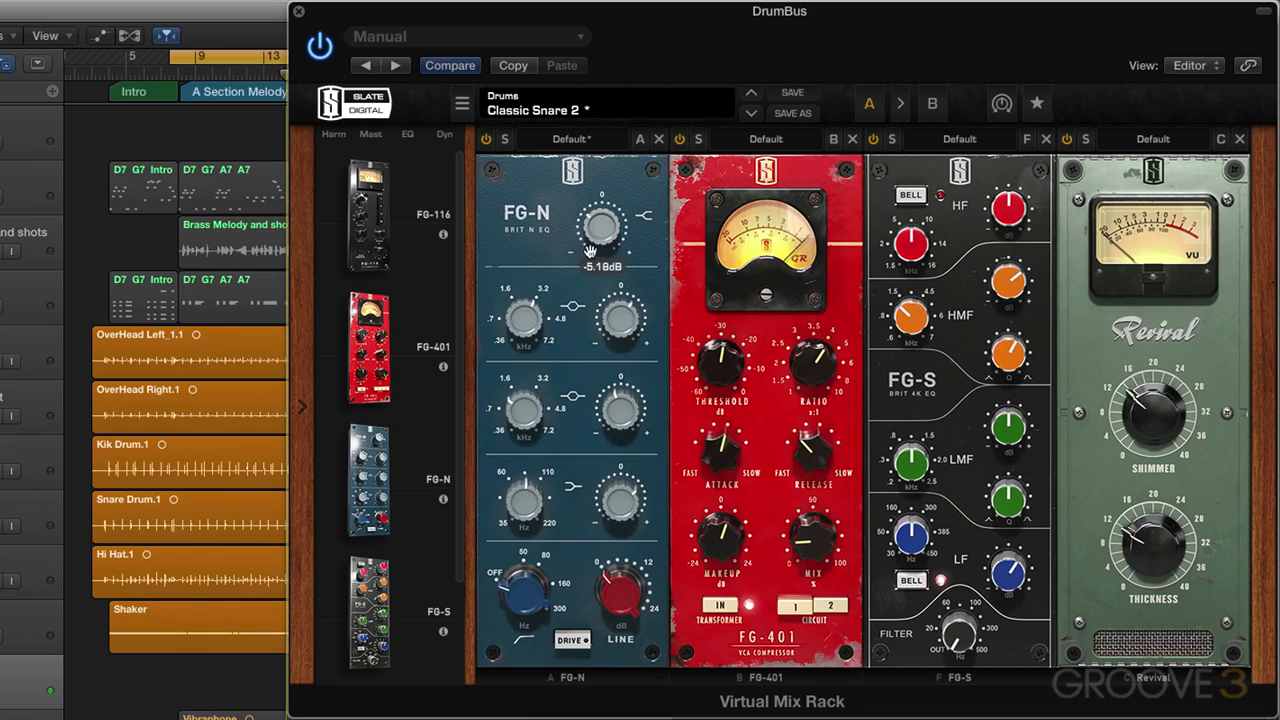
left_click_drag(909, 256, 906, 236)
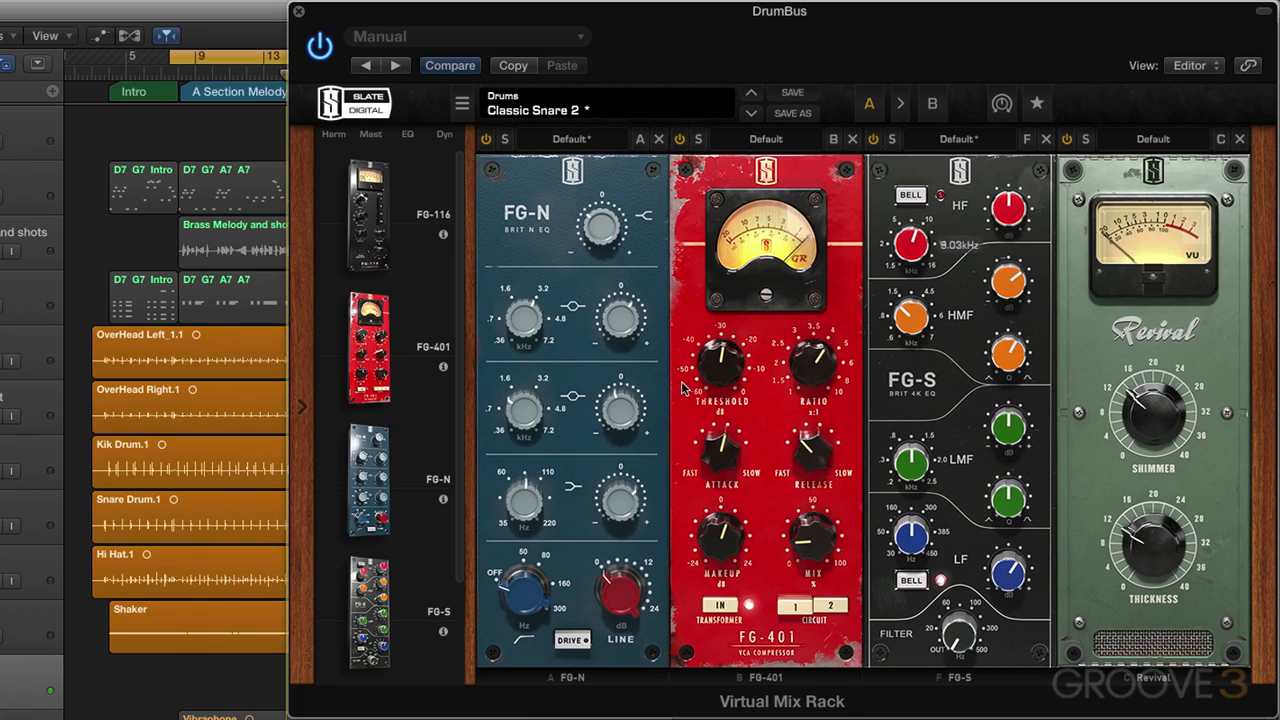
left_click_drag(715, 355, 714, 378)
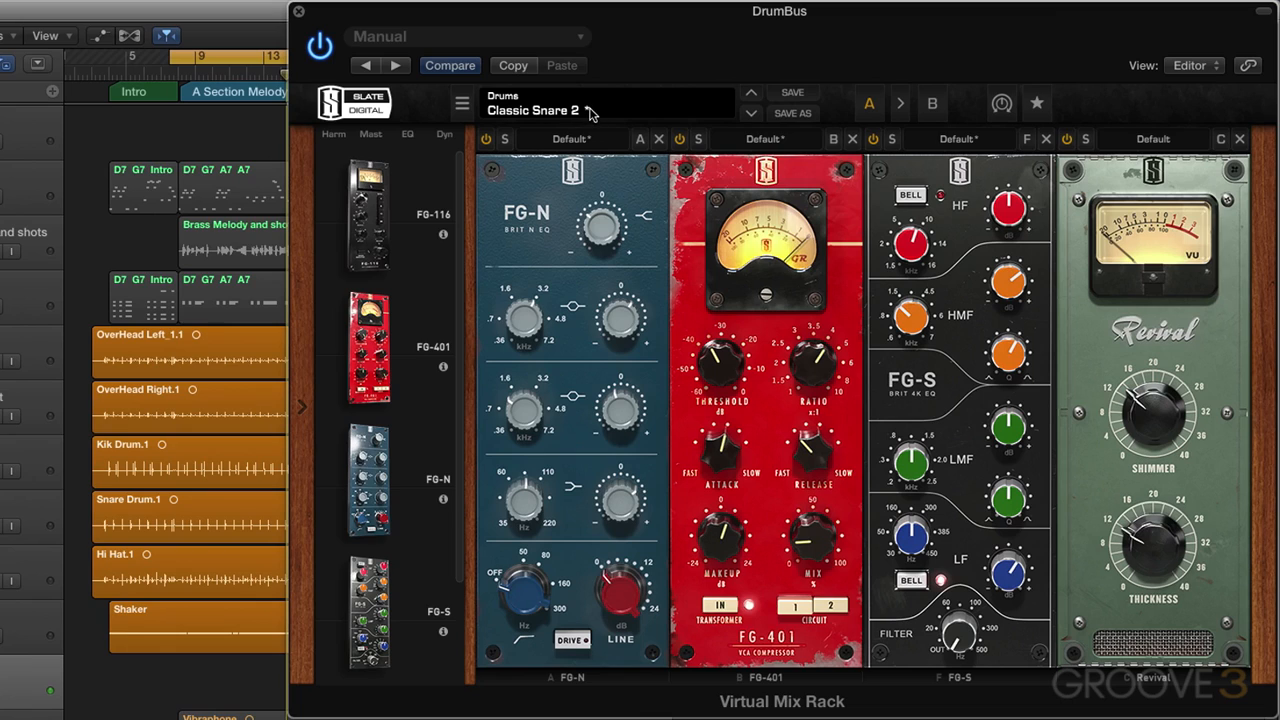
Step: View the Save As dialog for the modified preset and the Rename Bank dialog for Drums, dismissing both
left_click(795, 114)
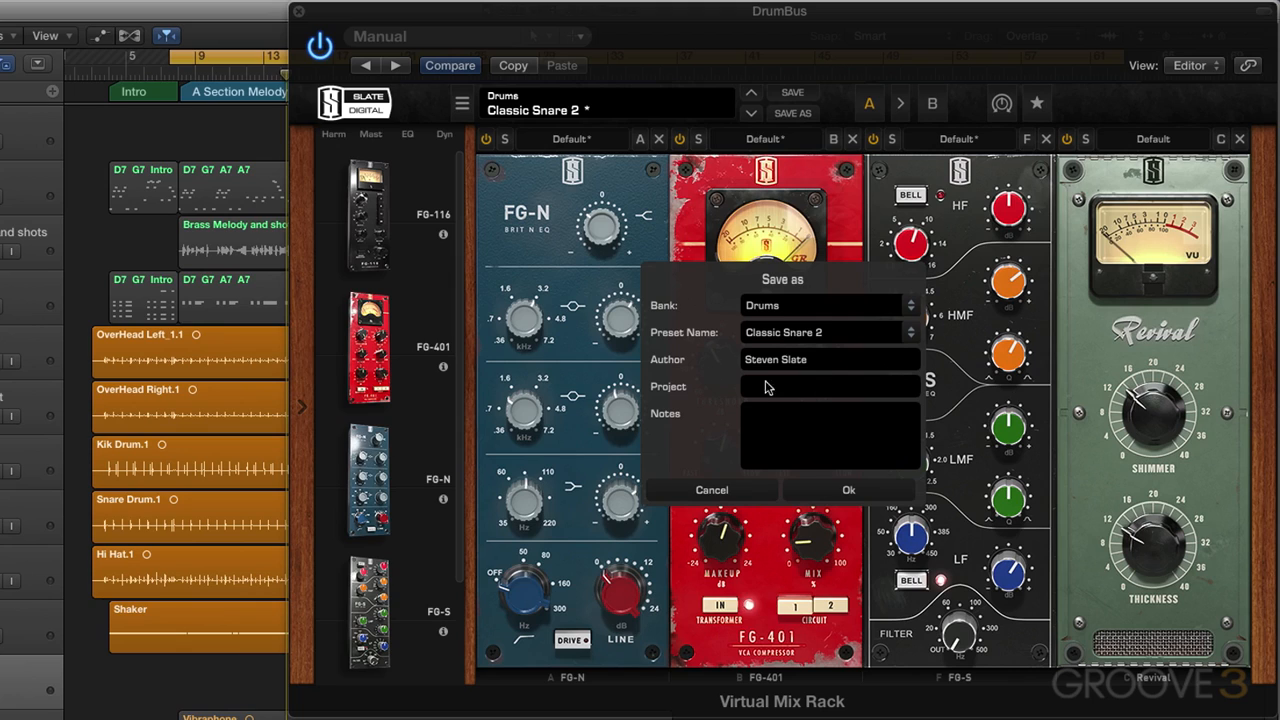
left_click(714, 490)
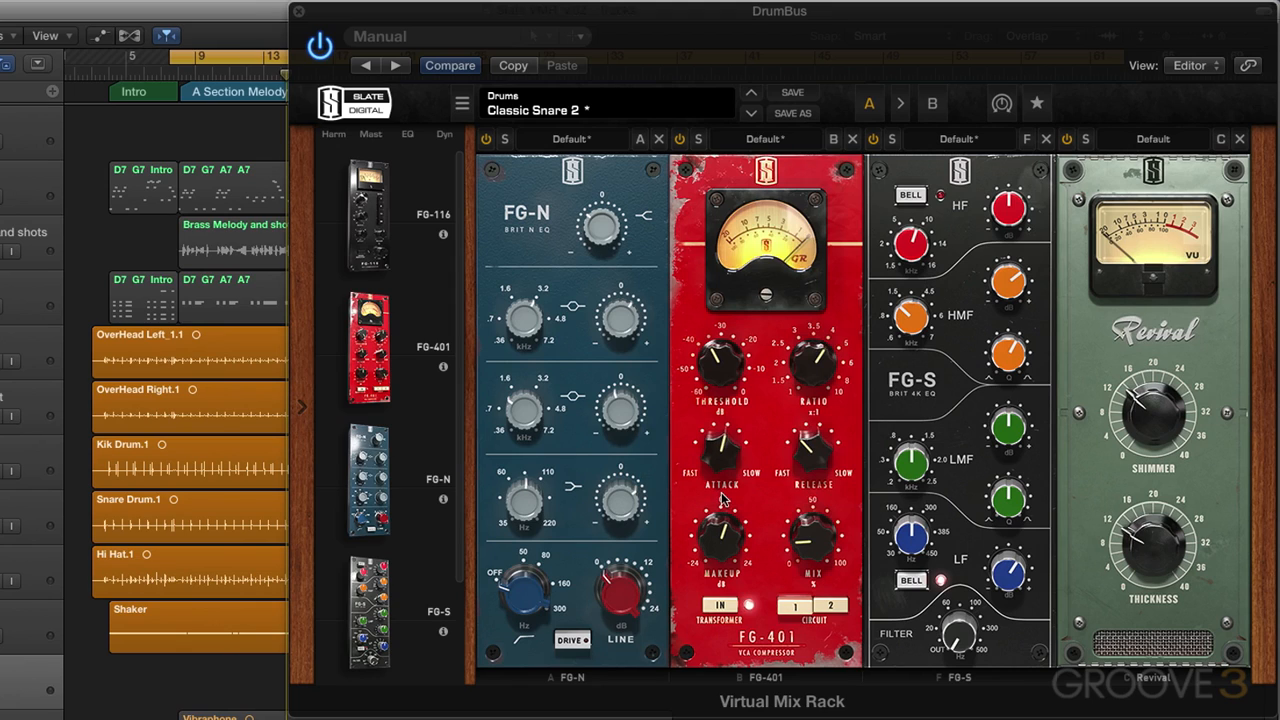
left_click(462, 104)
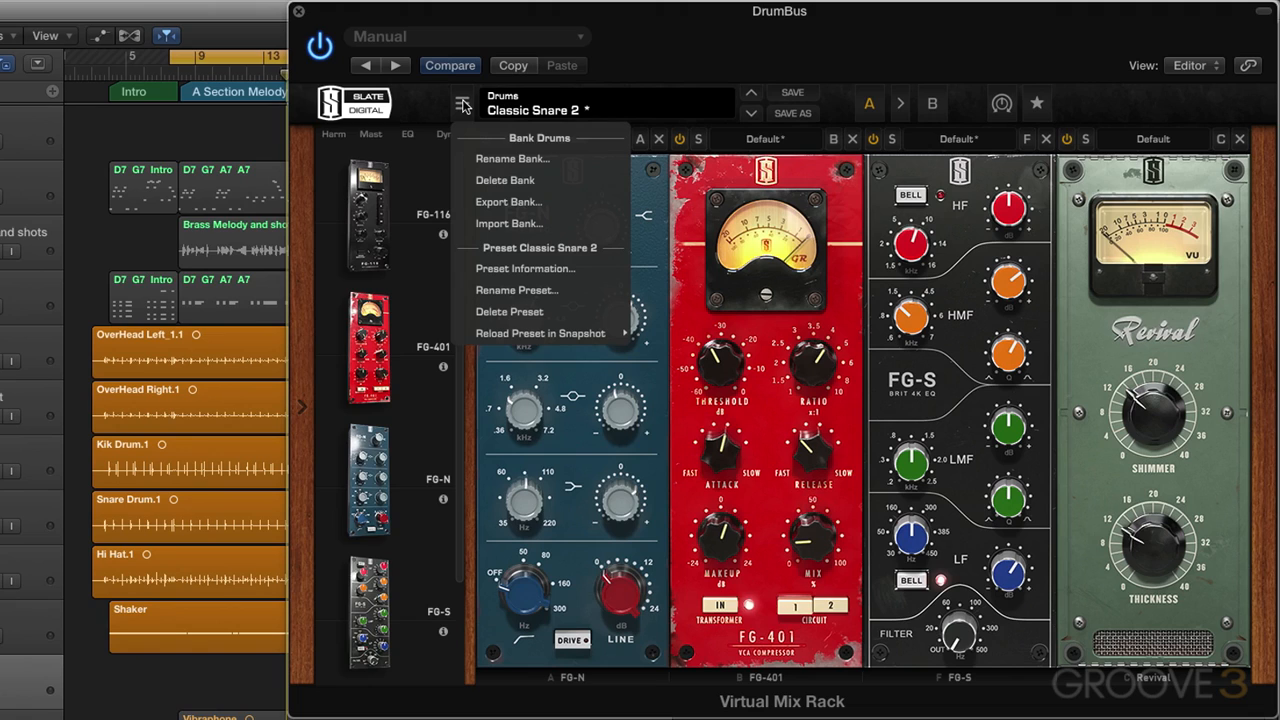
left_click(530, 158)
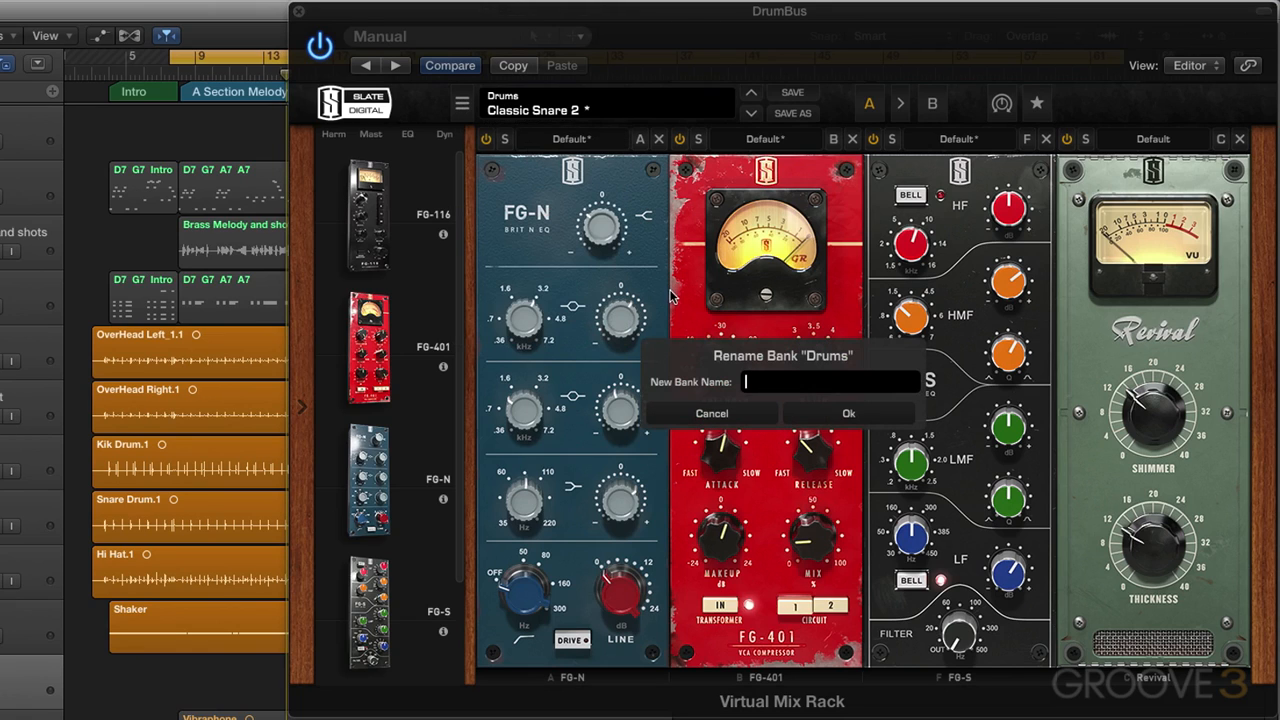
left_click(710, 417)
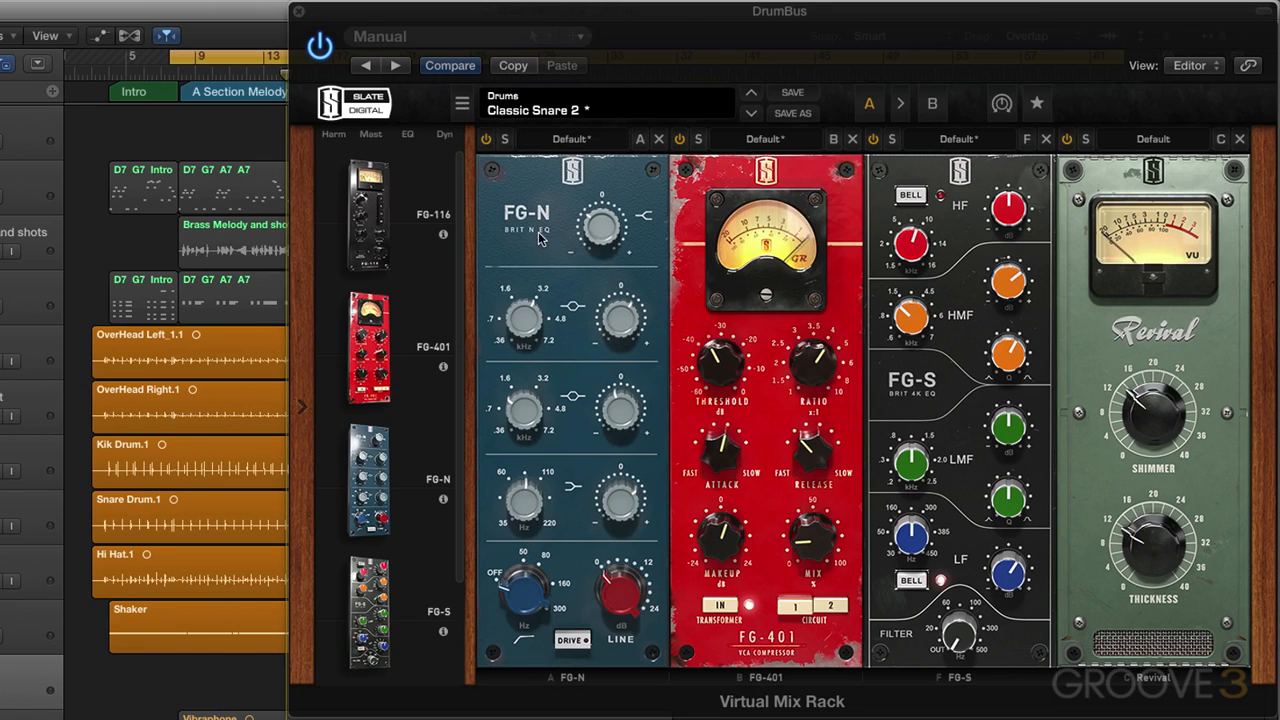
Step: View the preset information for Classic Snare 2 and the snapshot options for reloading the preset
left_click(461, 103)
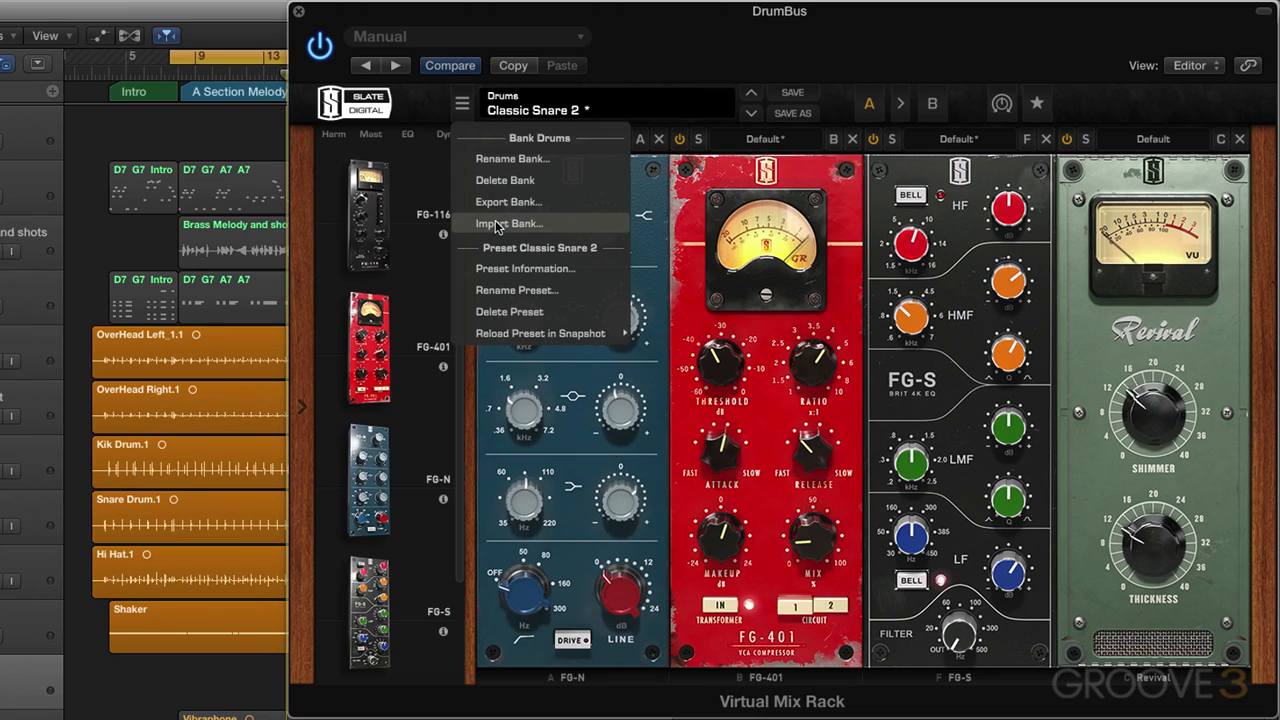
left_click(515, 268)
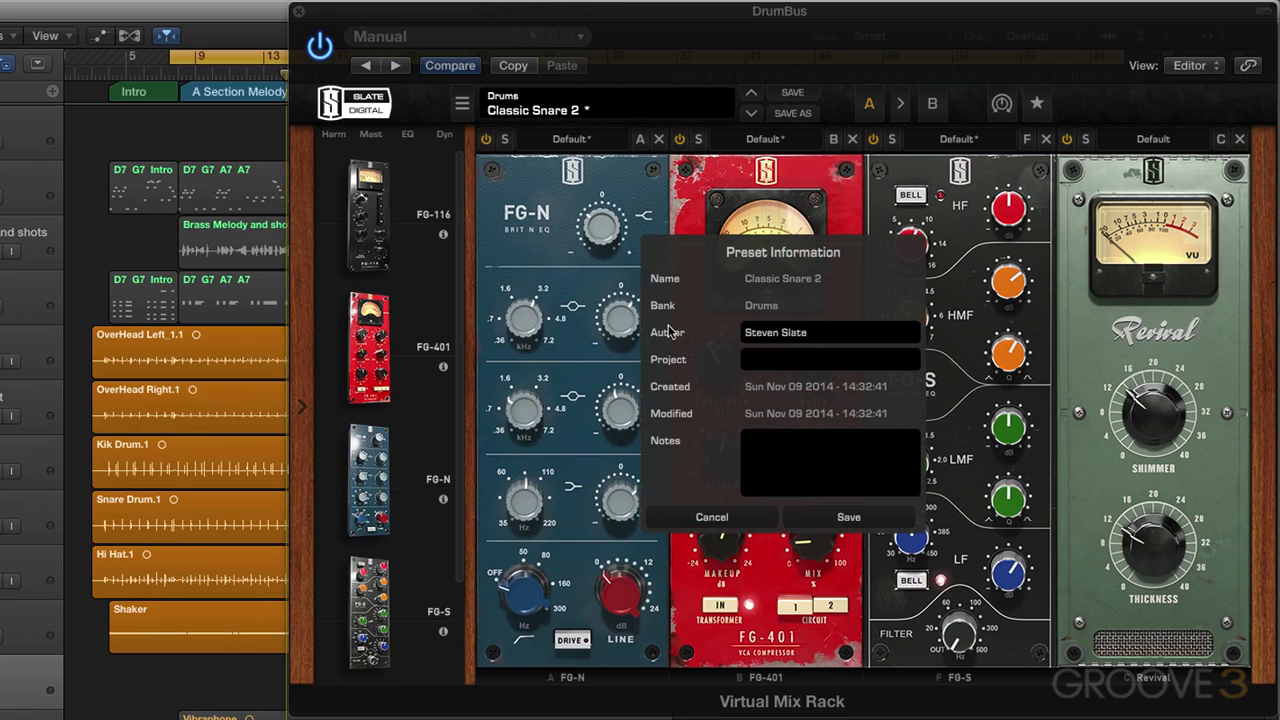
left_click(711, 517)
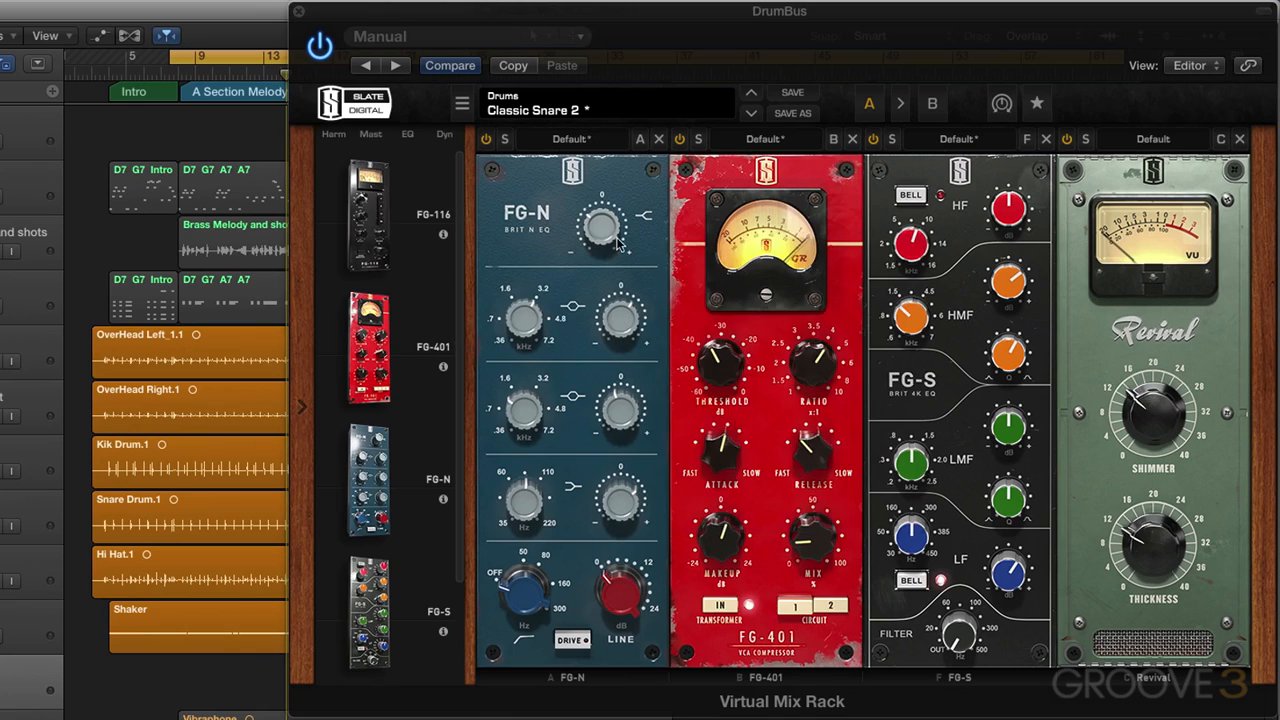
left_click(463, 106)
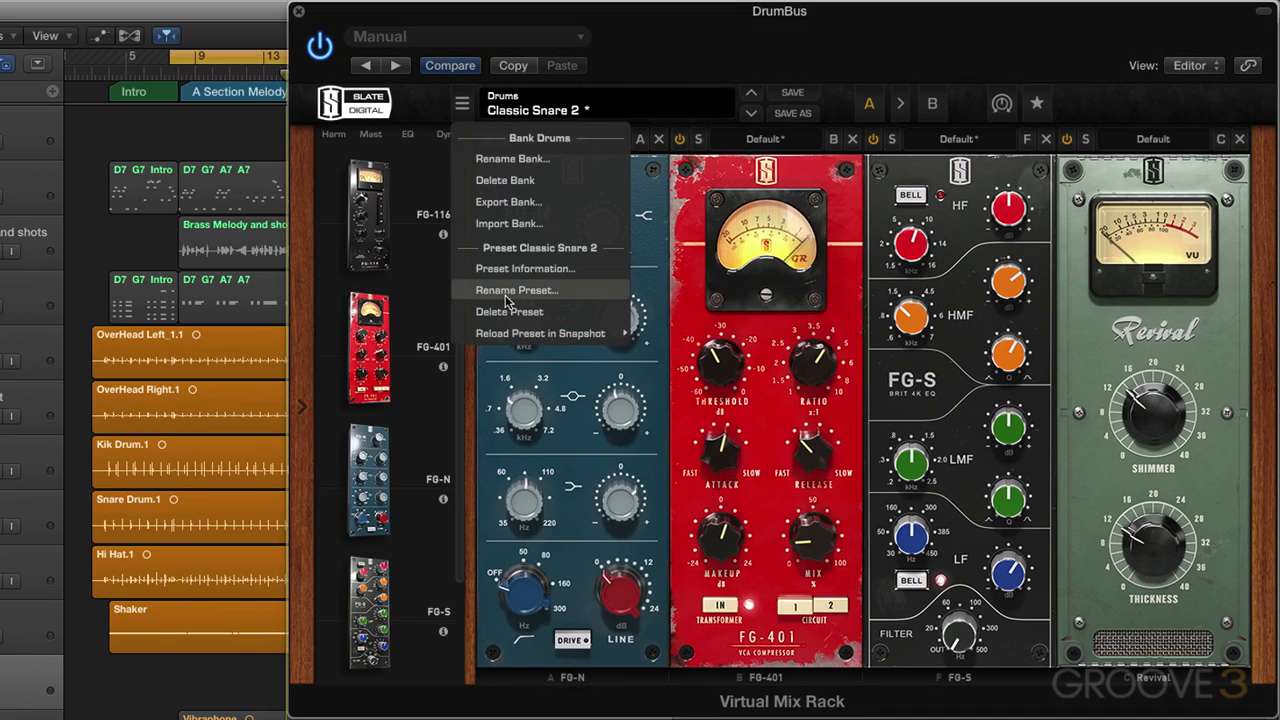
mouse_move(500, 342)
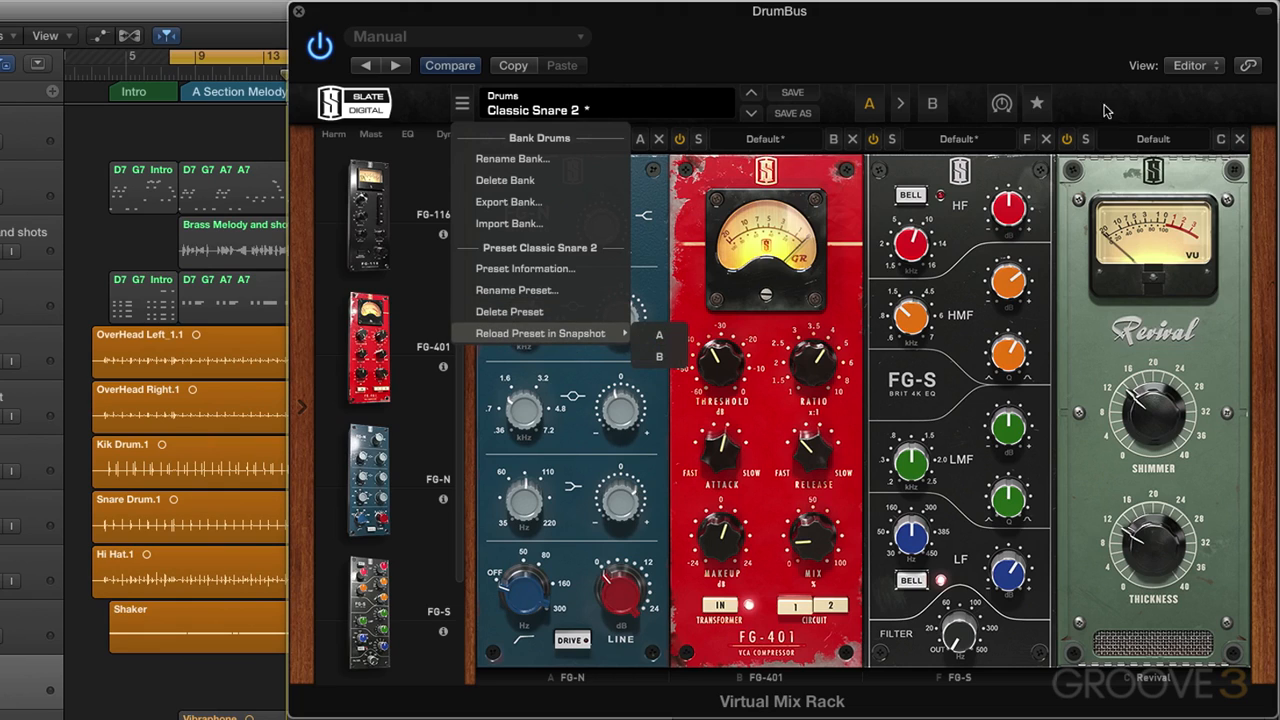
left_click(1152, 101)
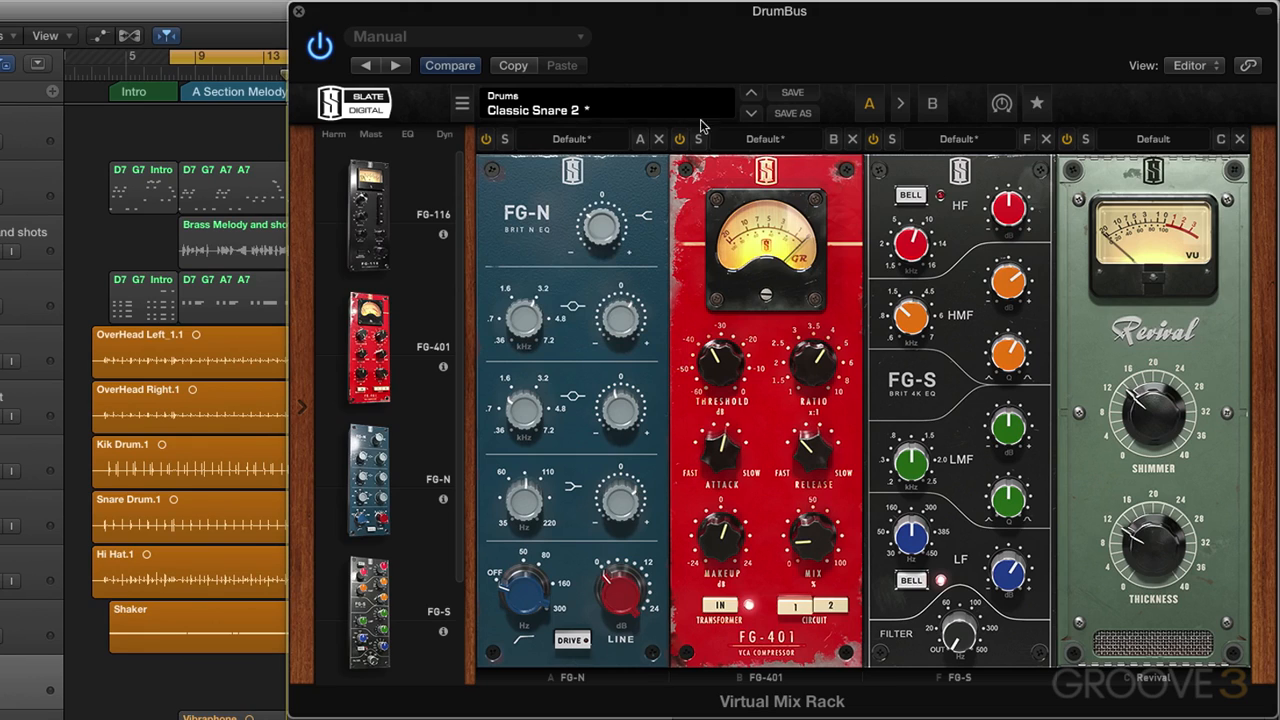
Step: Audition the Drum Buss Tone Shaper and Clap Smacker presets on the FG-N module, settling on Overheads Vintage
left_click(577, 146)
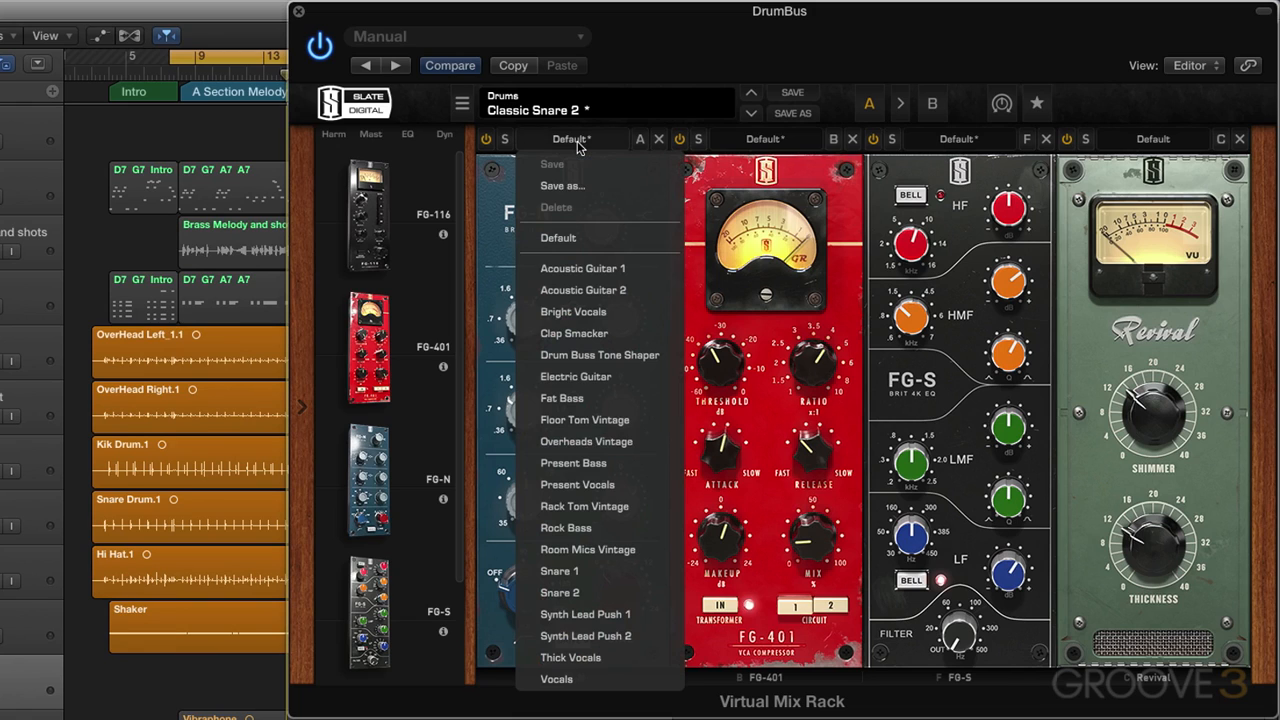
left_click(572, 357)
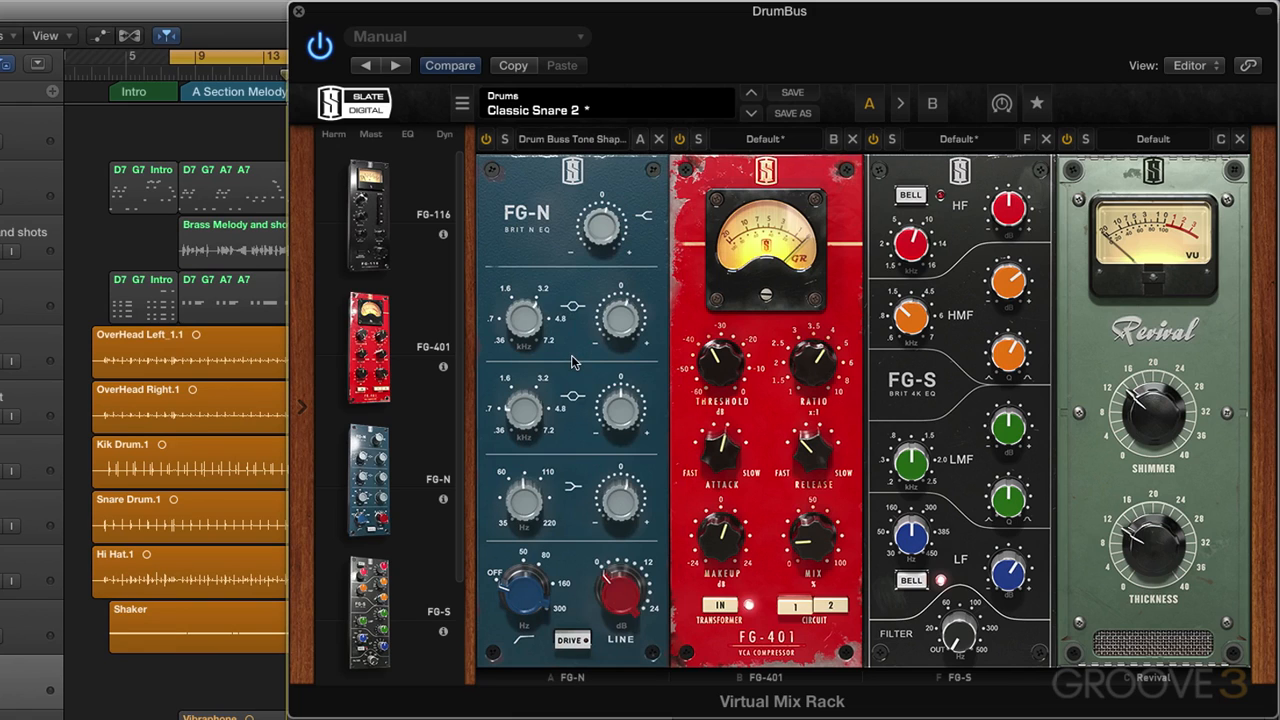
left_click(565, 143)
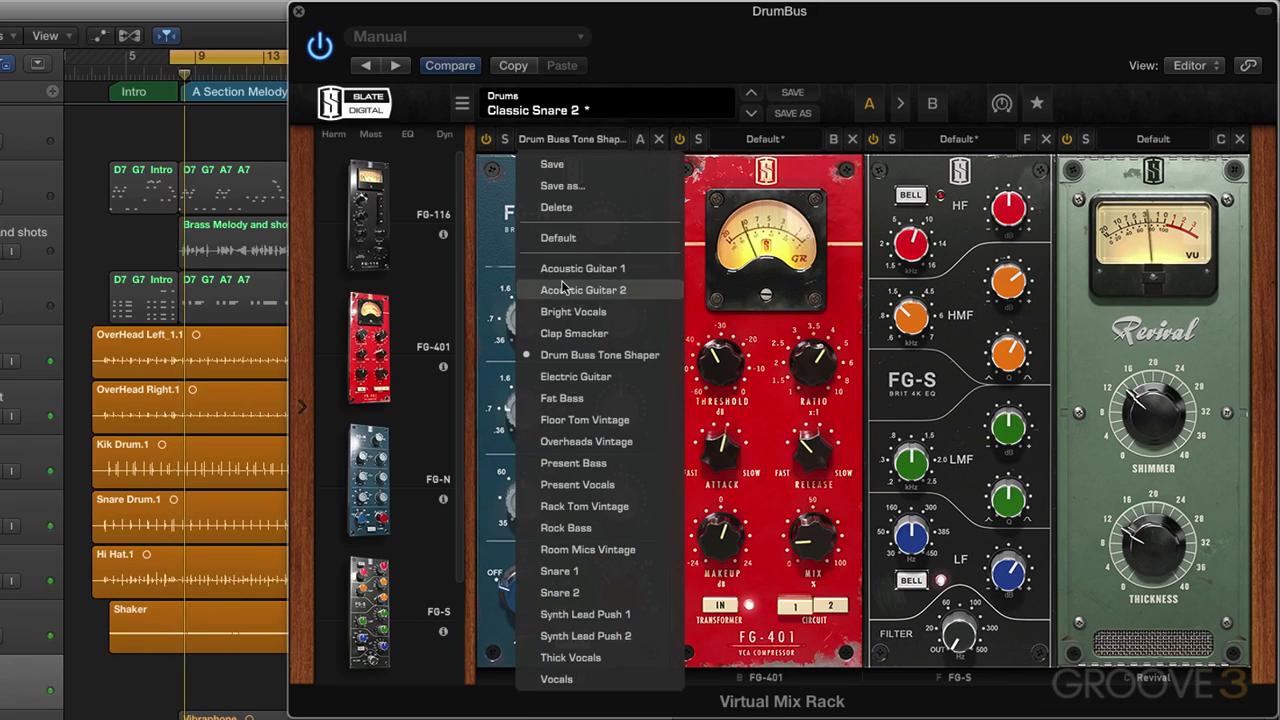
left_click(583, 335)
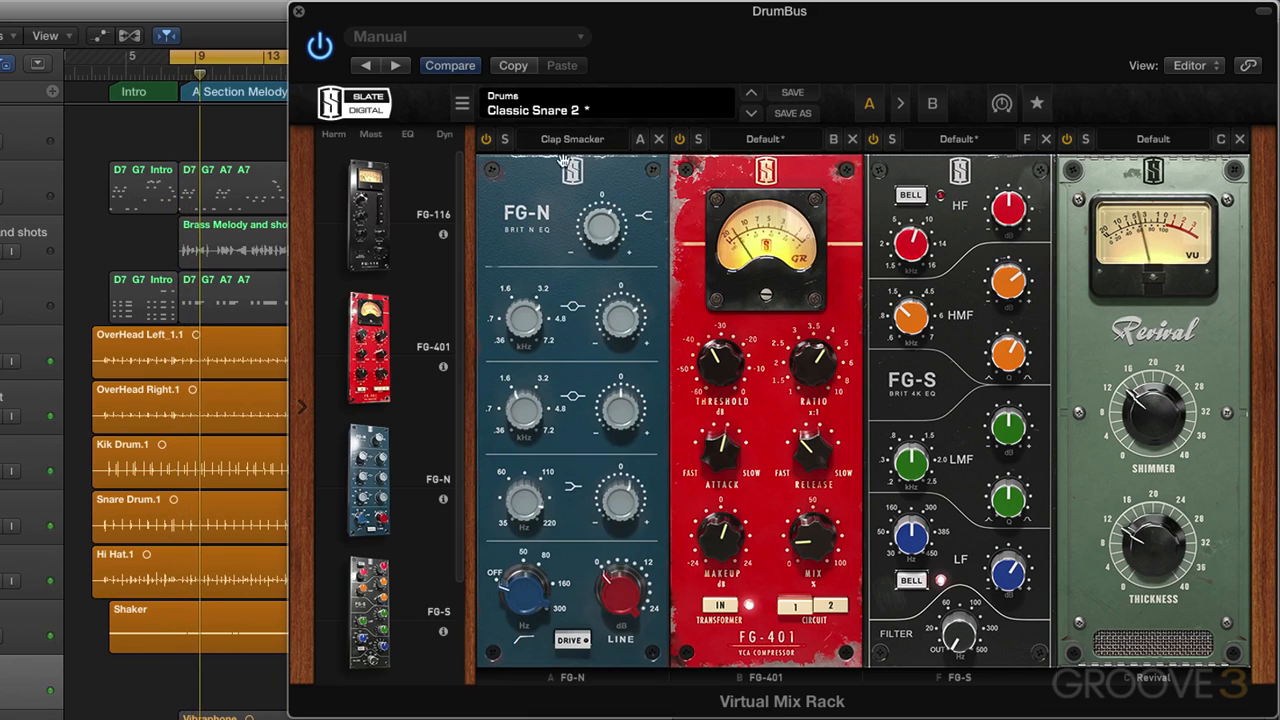
left_click(572, 139)
left_click(578, 441)
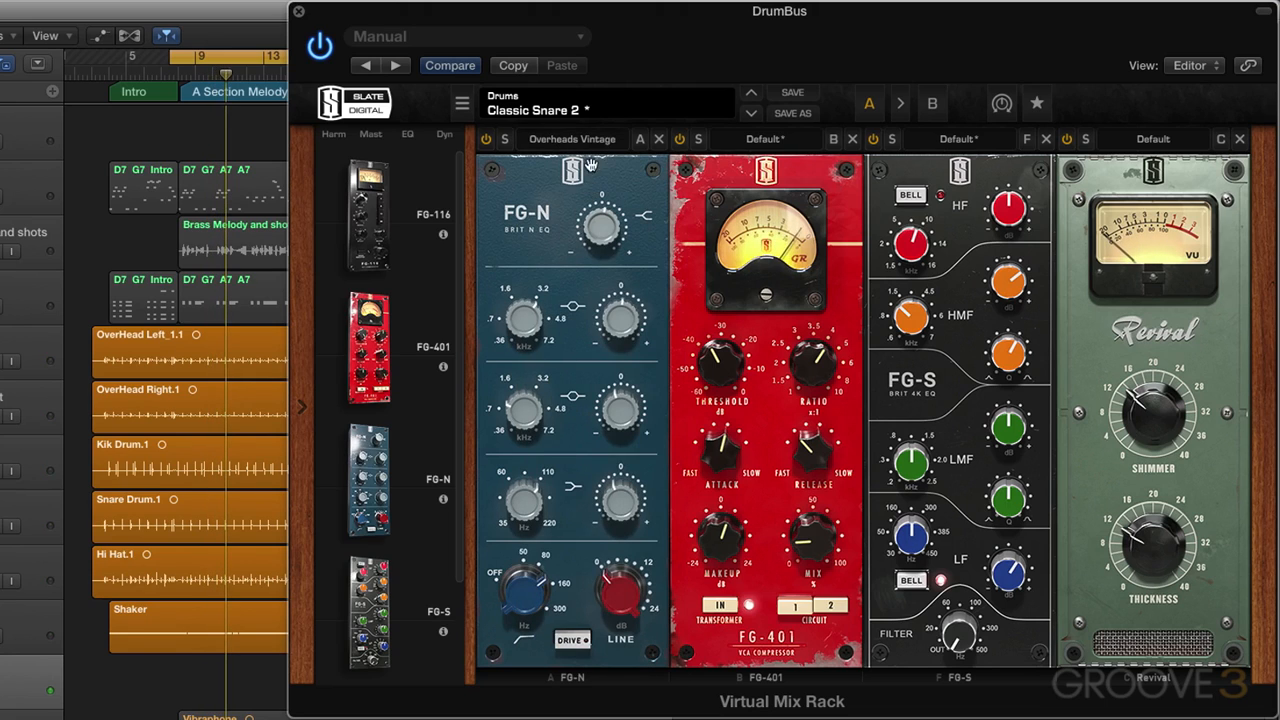
Step: Load the Kick Punch preset on the FG-401 module and Hi Hat Tamer 2 on the FG-S module
left_click(770, 140)
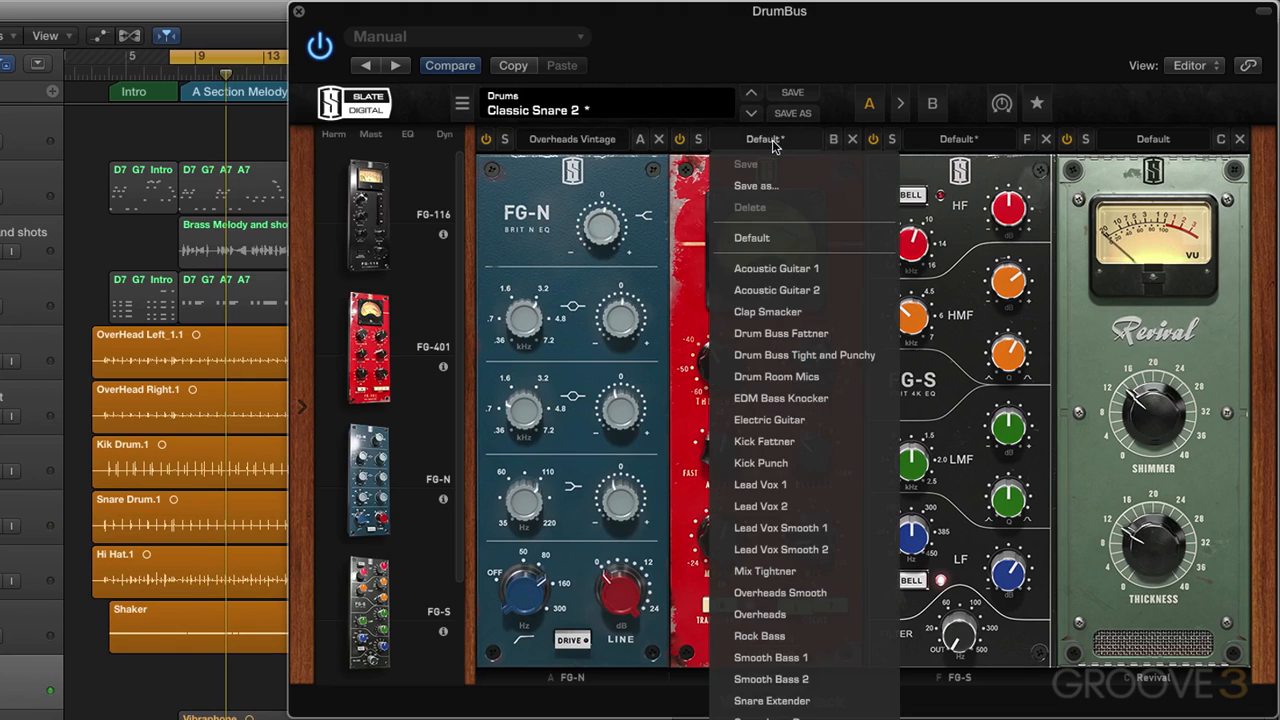
left_click(775, 465)
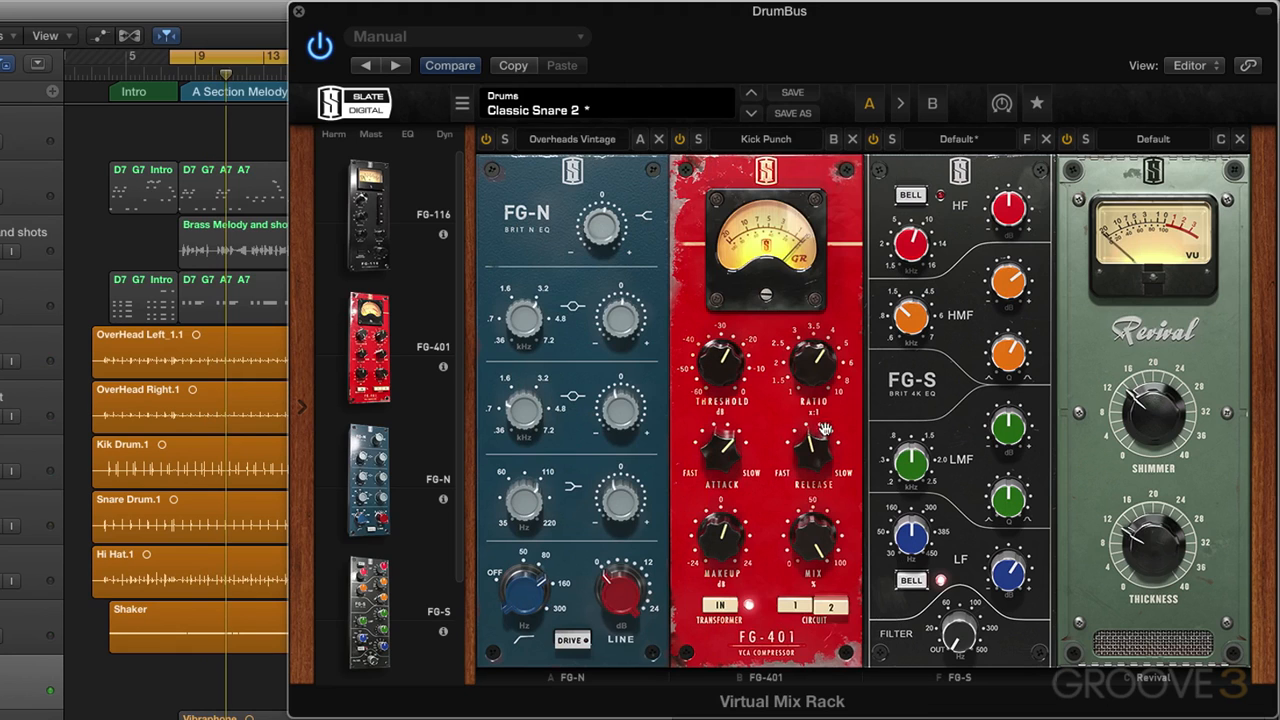
left_click(965, 141)
left_click(964, 398)
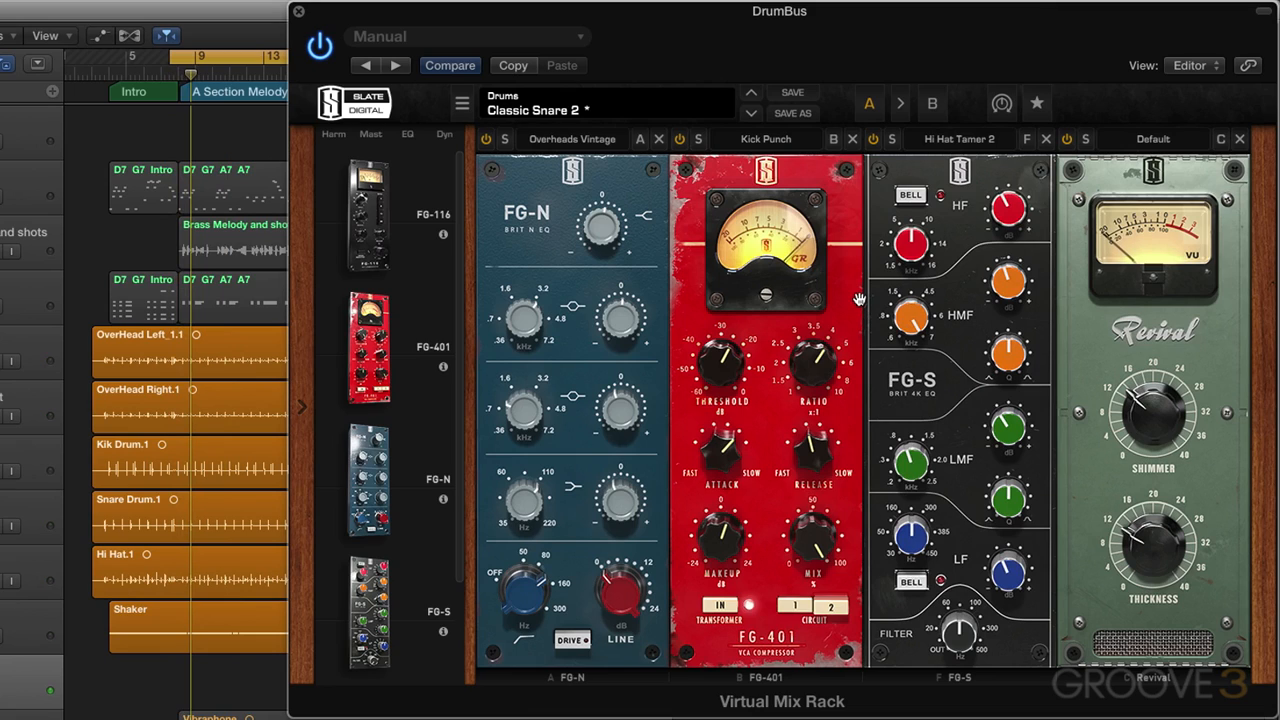
Step: View and cancel the Save As dialog for the FG-N module preset, and load the module's Default preset
left_click(586, 142)
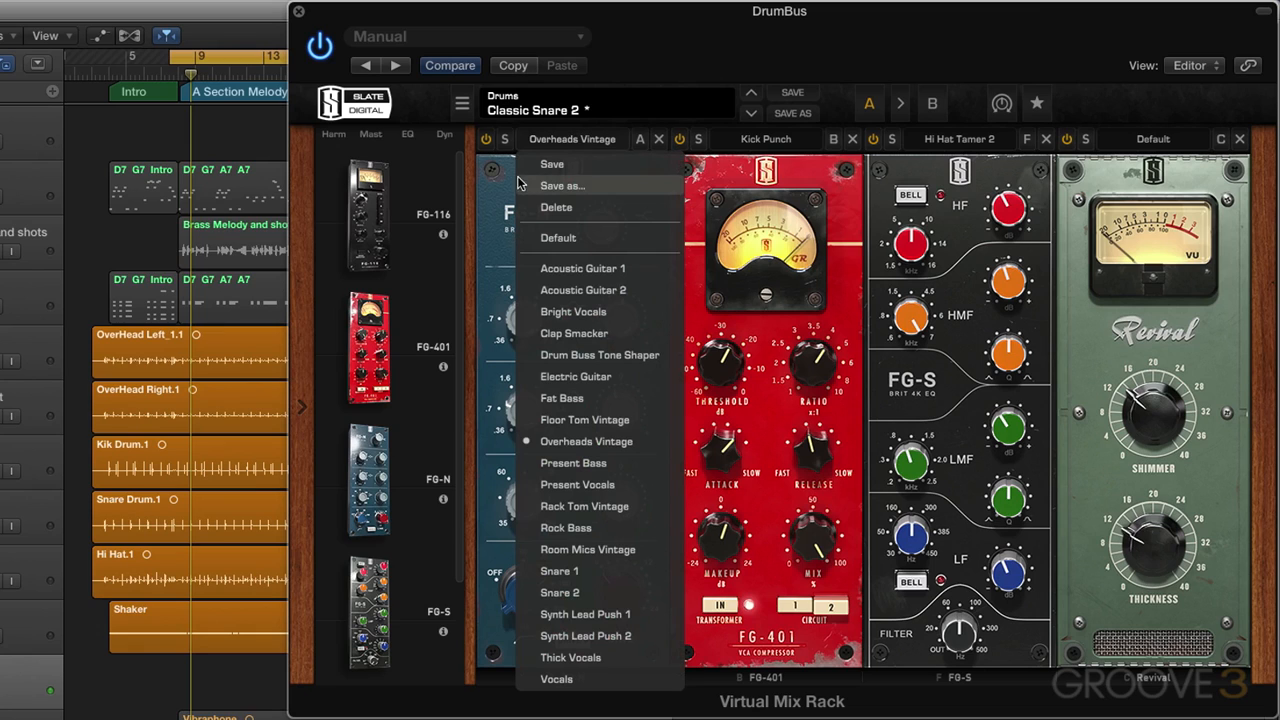
left_click(562, 186)
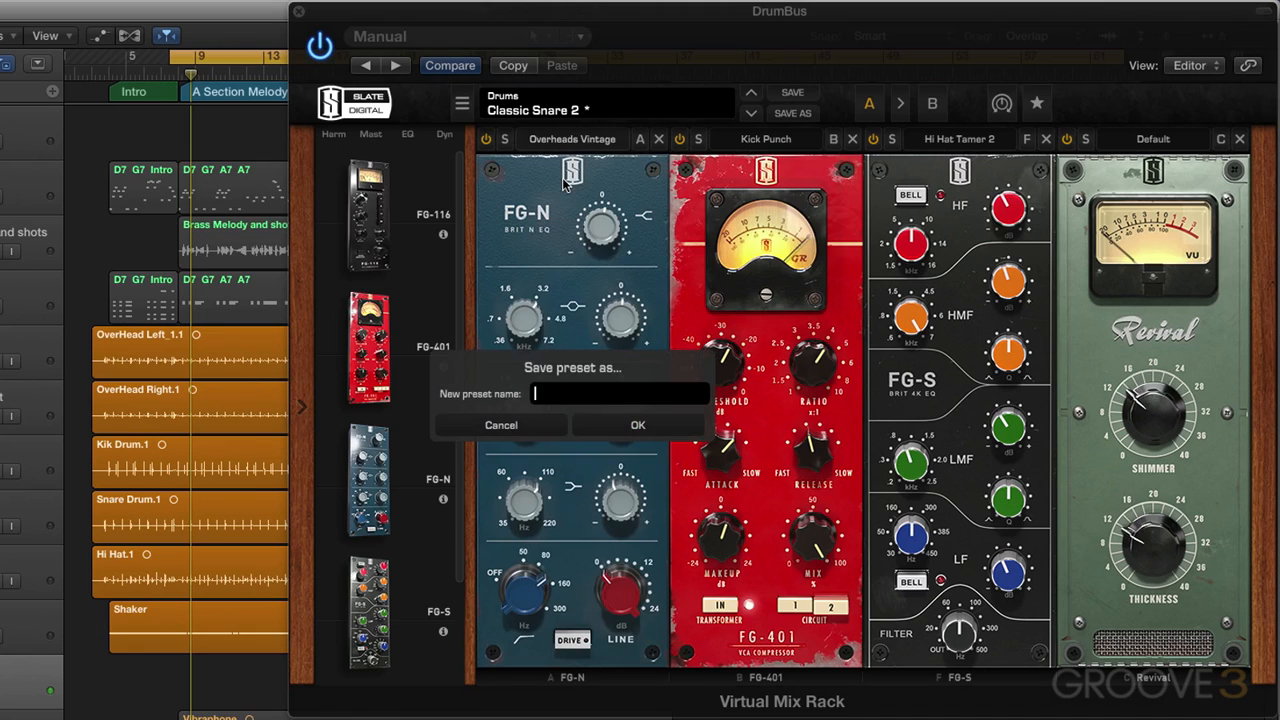
left_click(533, 426)
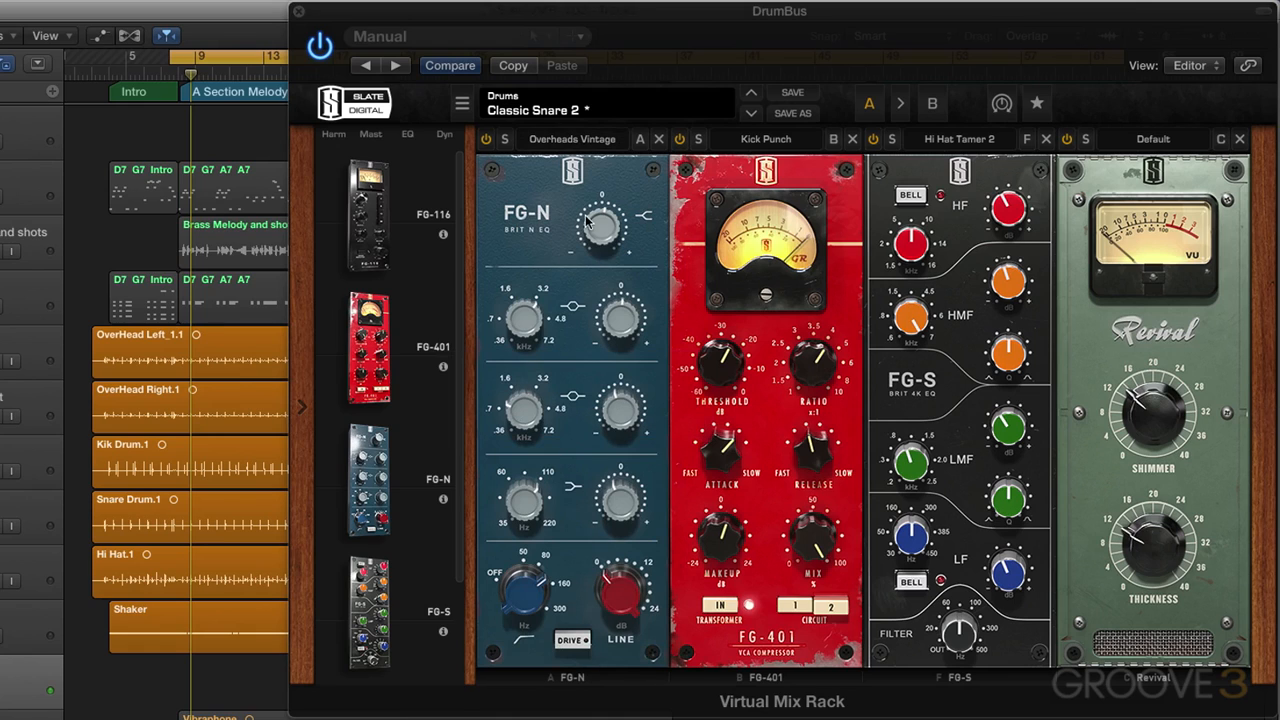
left_click(601, 137)
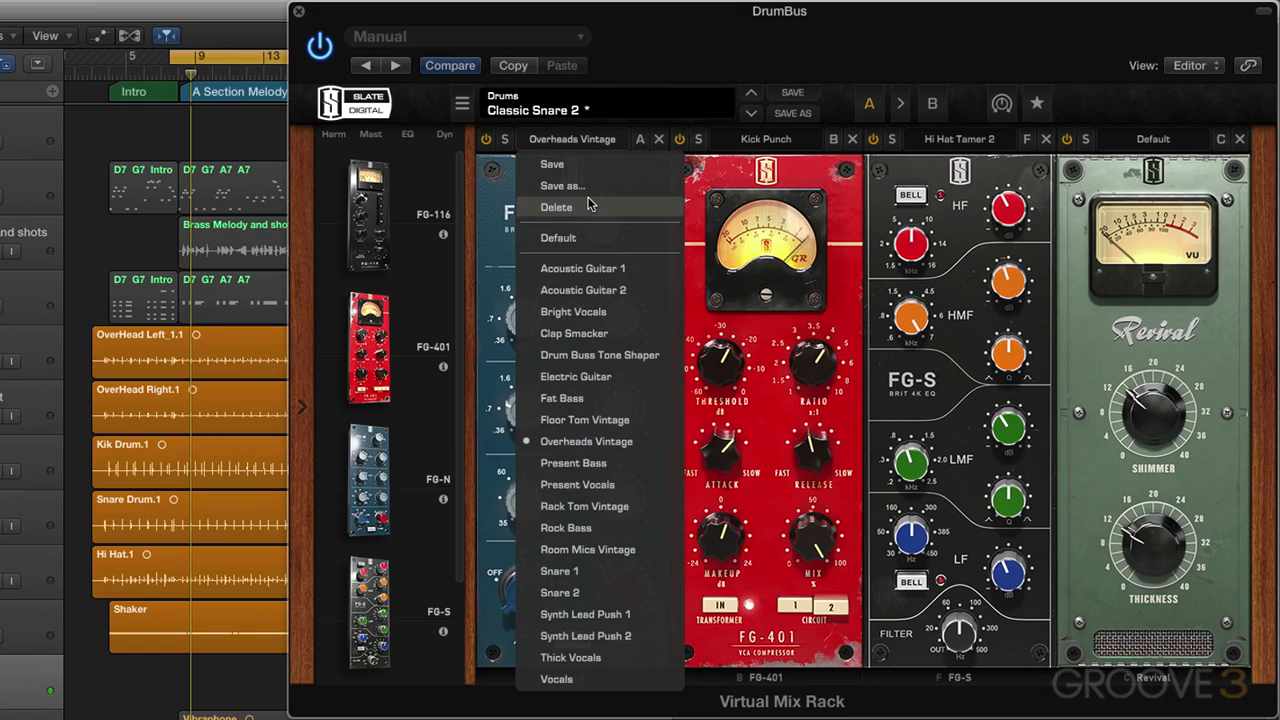
left_click(559, 238)
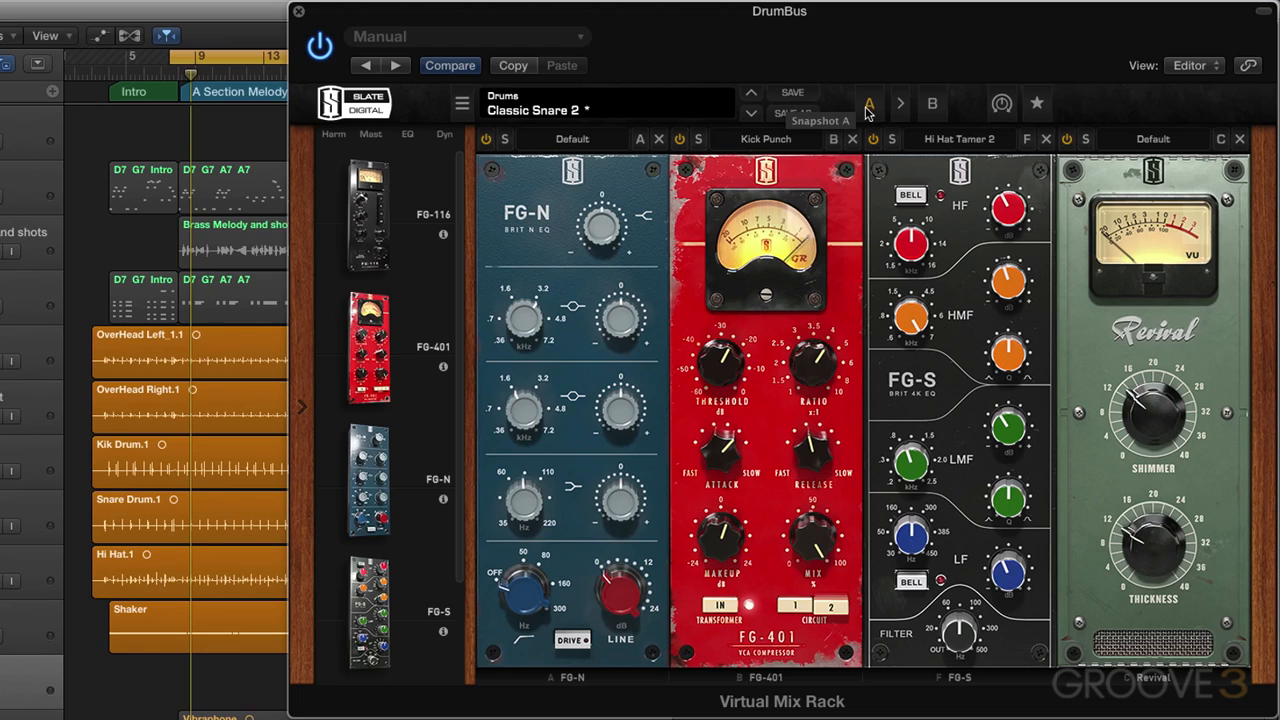
Step: Reload the Classic Snare 2 preset into snapshot B from snapshot A and switch to snapshot B
left_click(936, 107)
left_click(462, 104)
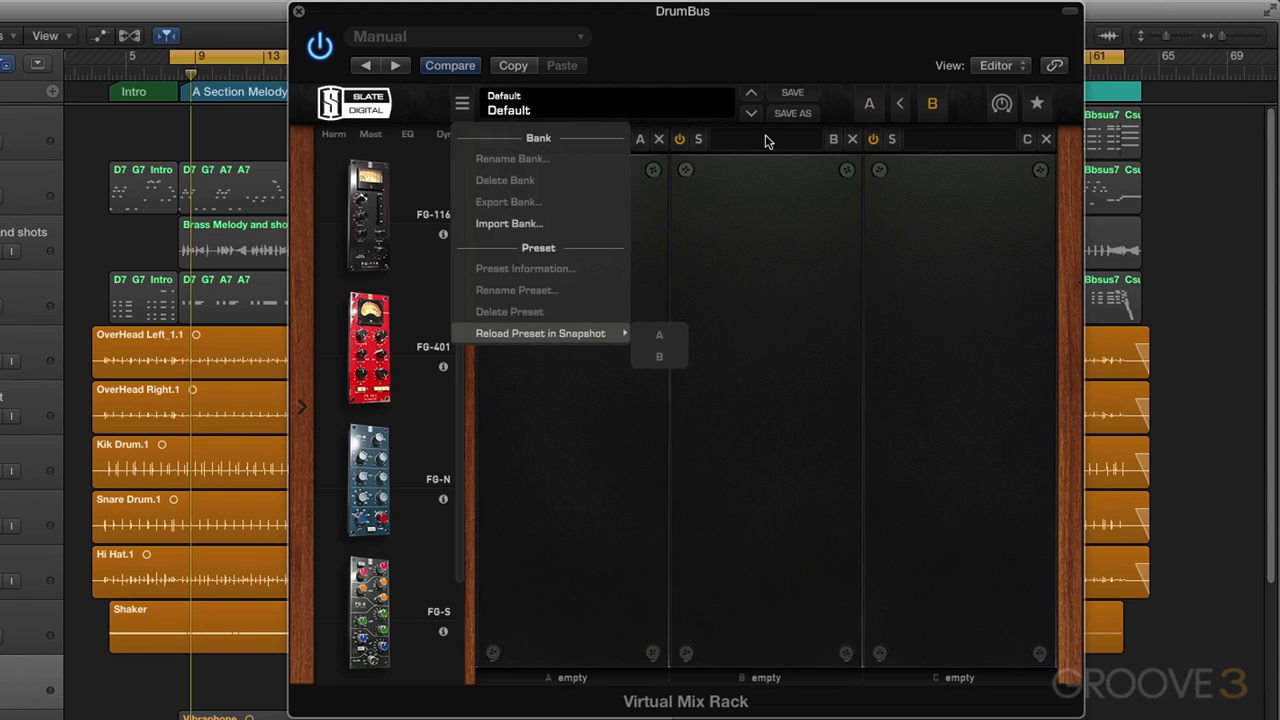
left_click(869, 104)
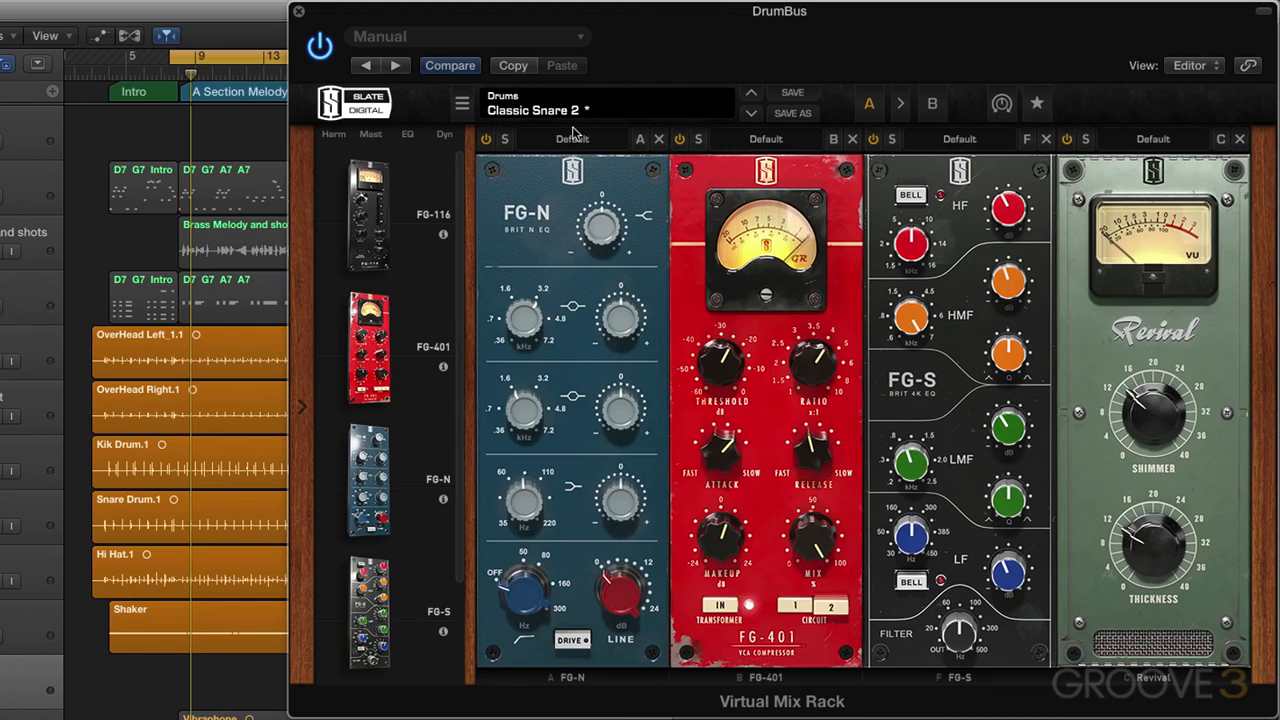
left_click(464, 112)
mouse_move(610, 333)
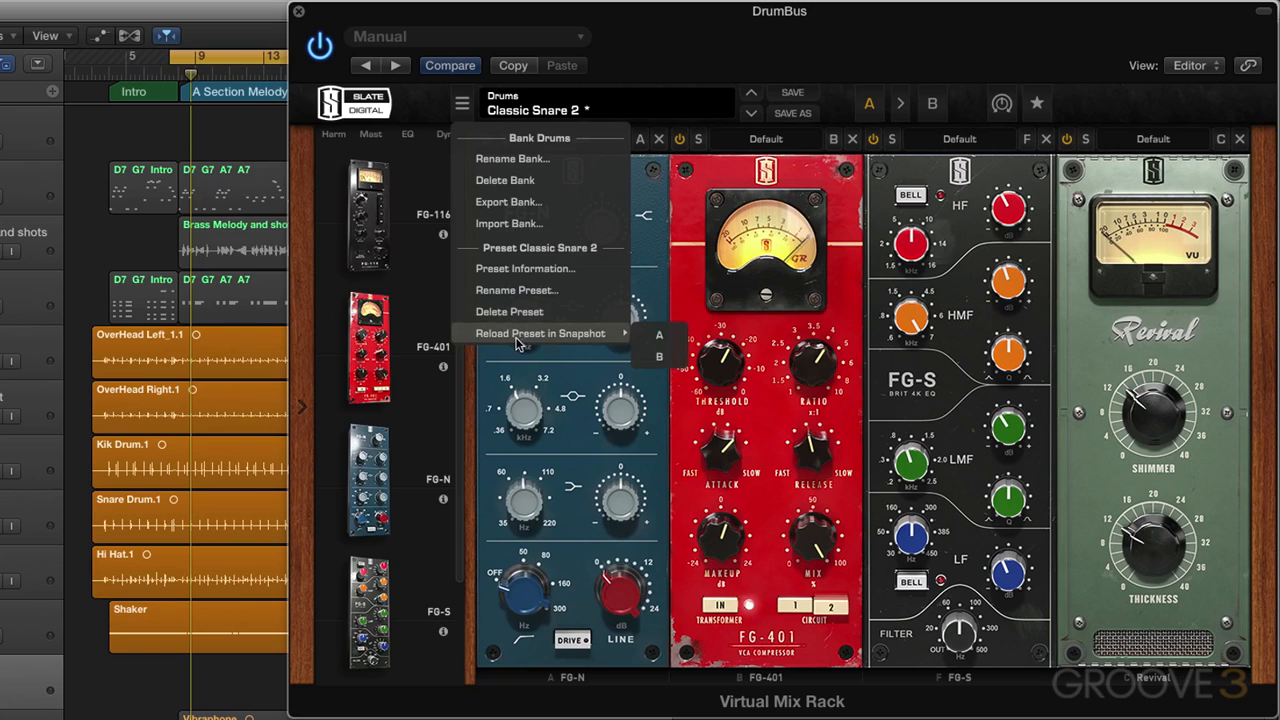
left_click(641, 358)
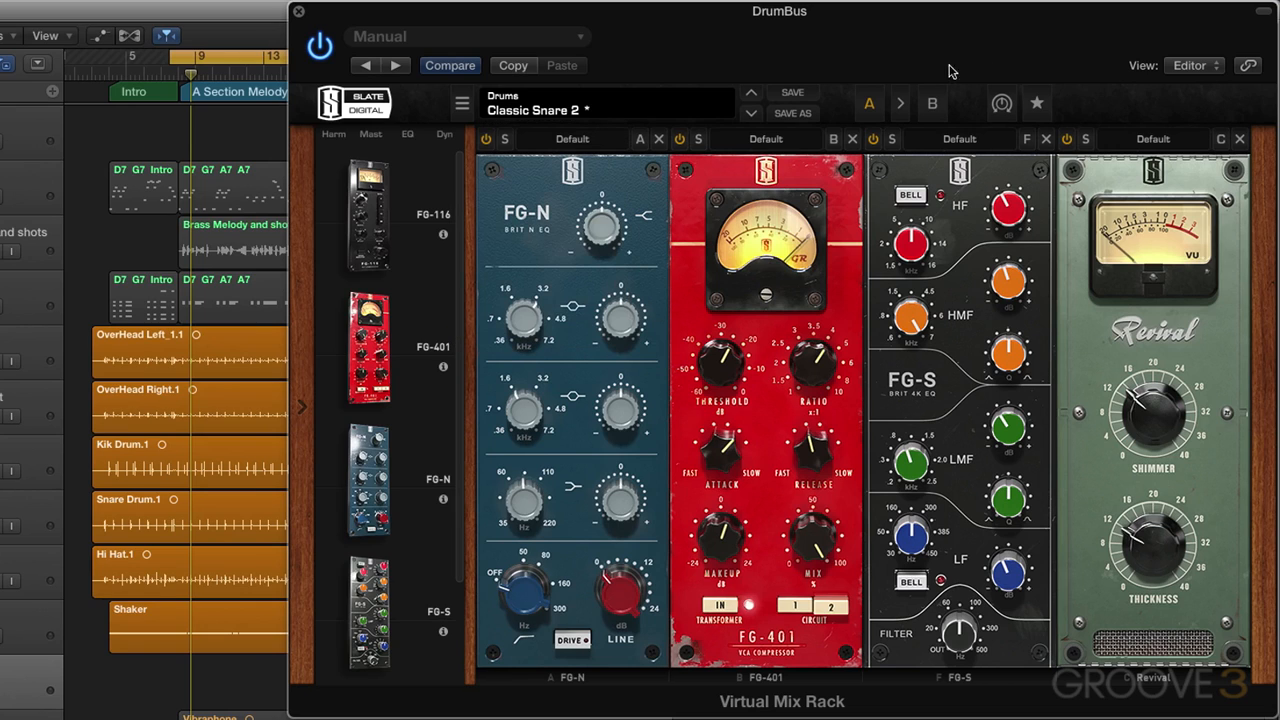
left_click(934, 104)
Step: Adjust the FG-S EQ in snapshot B, including the LMF gain to -7.09 dB, and compare it with snapshot A
left_click_drag(901, 252, 905, 268)
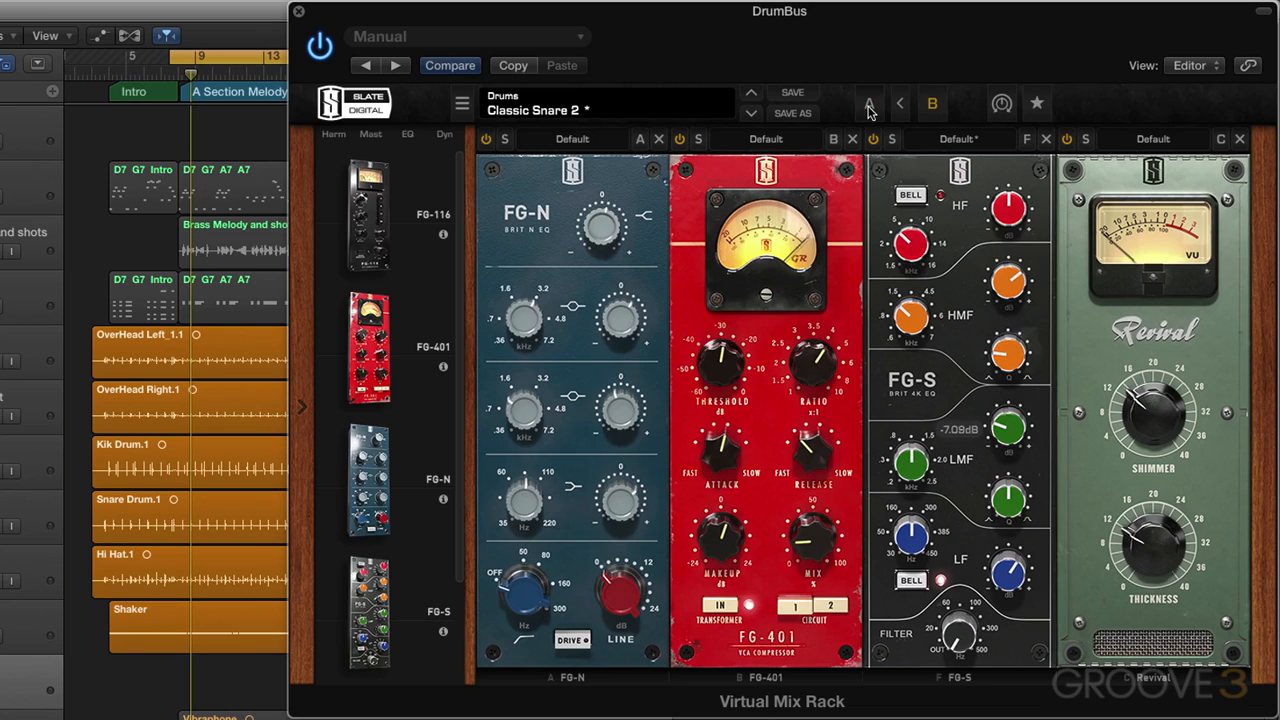
left_click(928, 110)
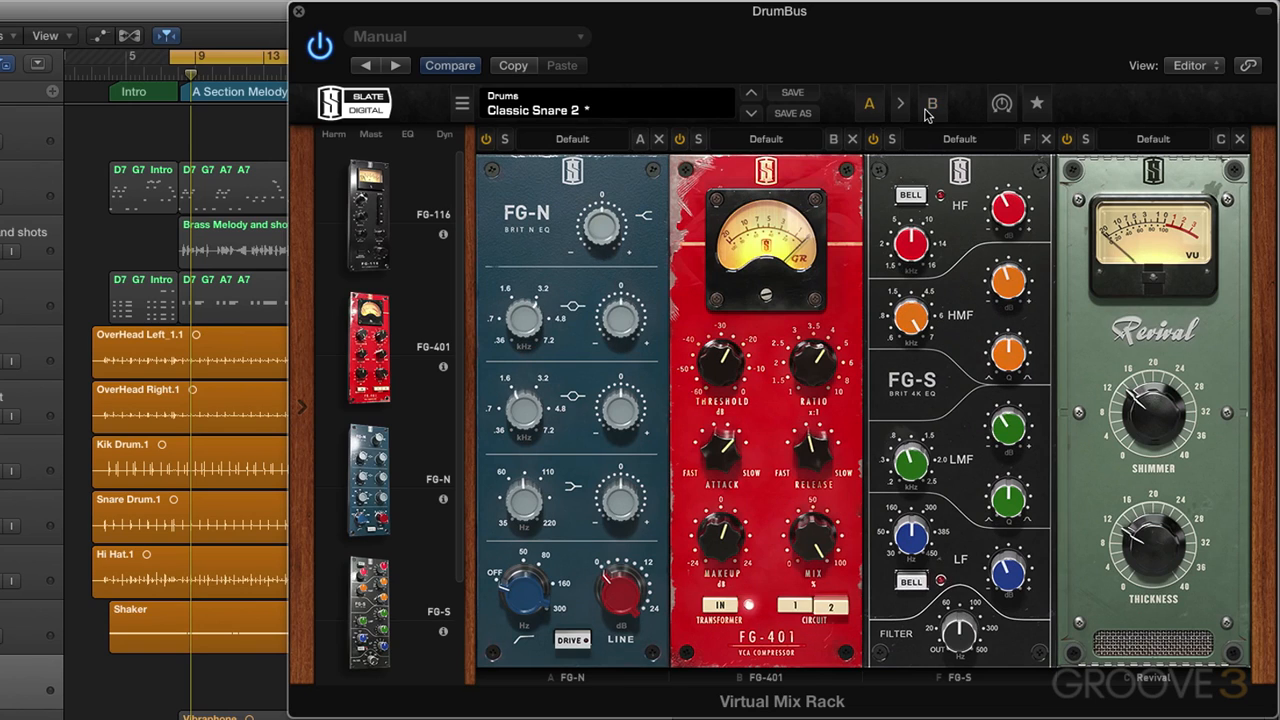
left_click(870, 106)
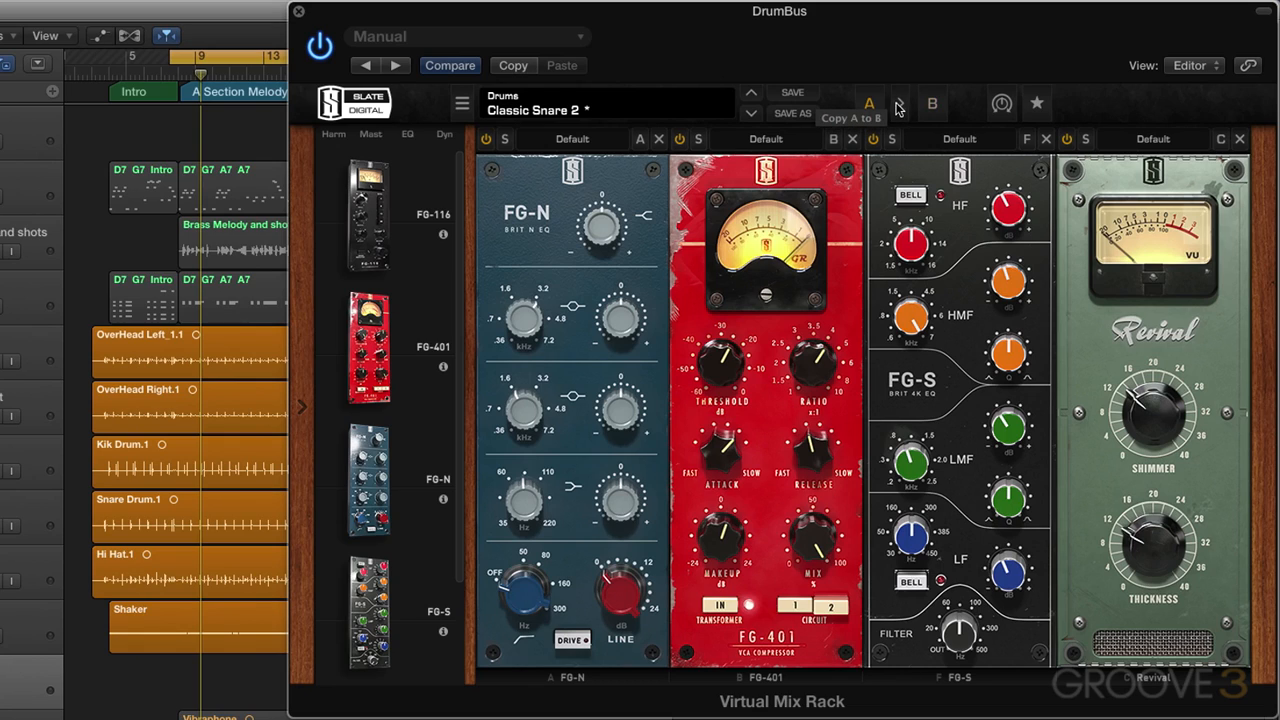
Step: Copy snapshot A to snapshot B, and in B set the FG-S HMF frequency to 4.96 kHz and adjust the LMF frequency
left_click(932, 103)
left_click(870, 106)
left_click(933, 103)
left_click_drag(911, 318, 916, 415)
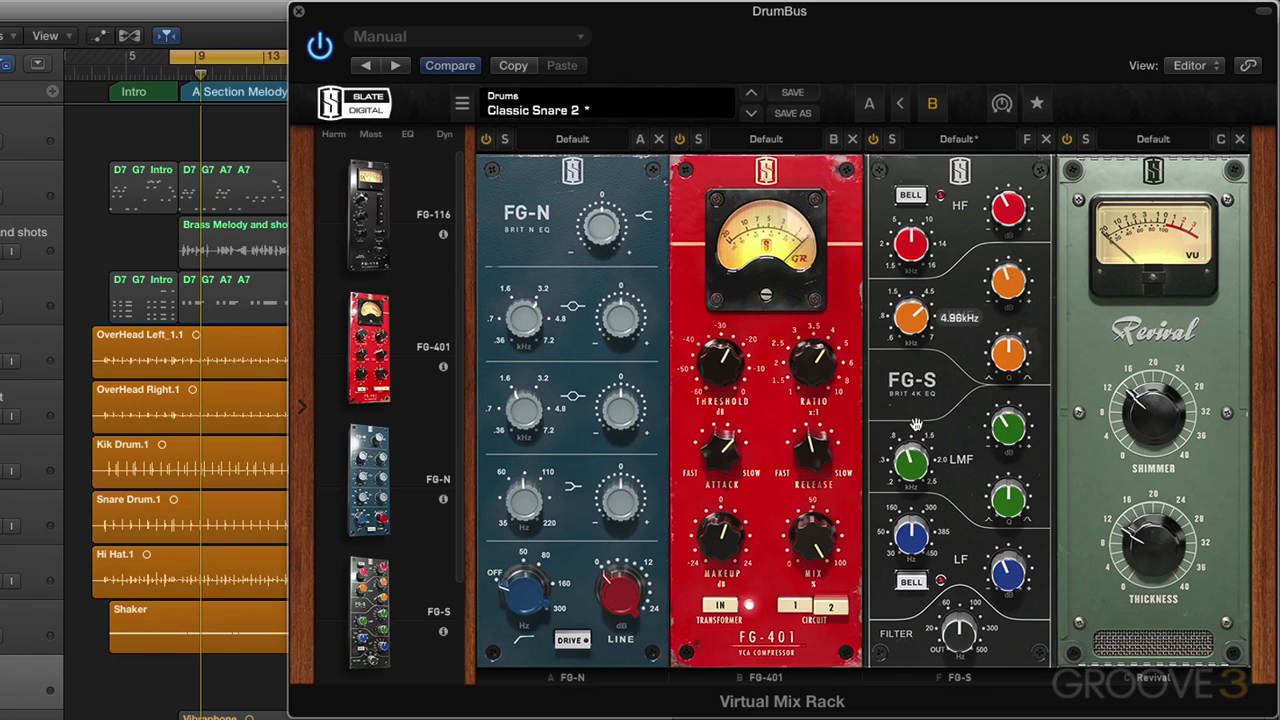
left_click_drag(907, 481, 901, 462)
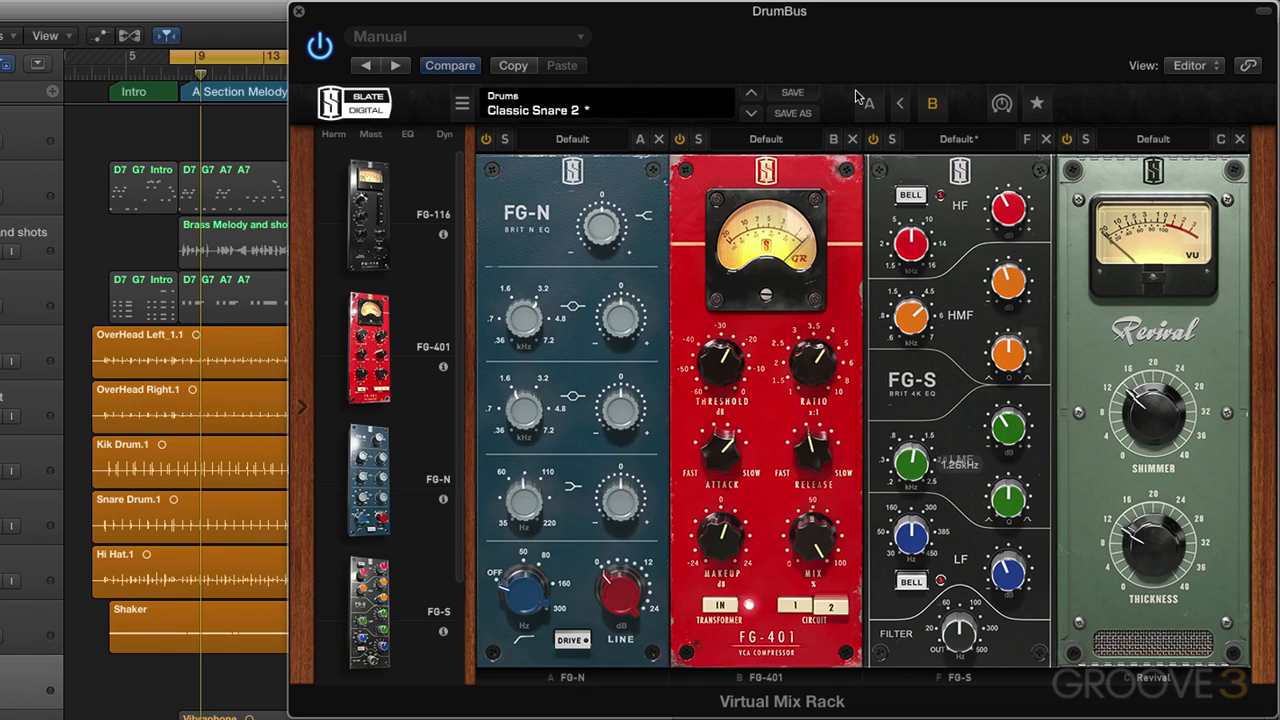
Step: Load the Drum Buss Thick preset from the Drums bank into snapshot B and compare it with snapshot A
left_click(588, 112)
mouse_move(577, 152)
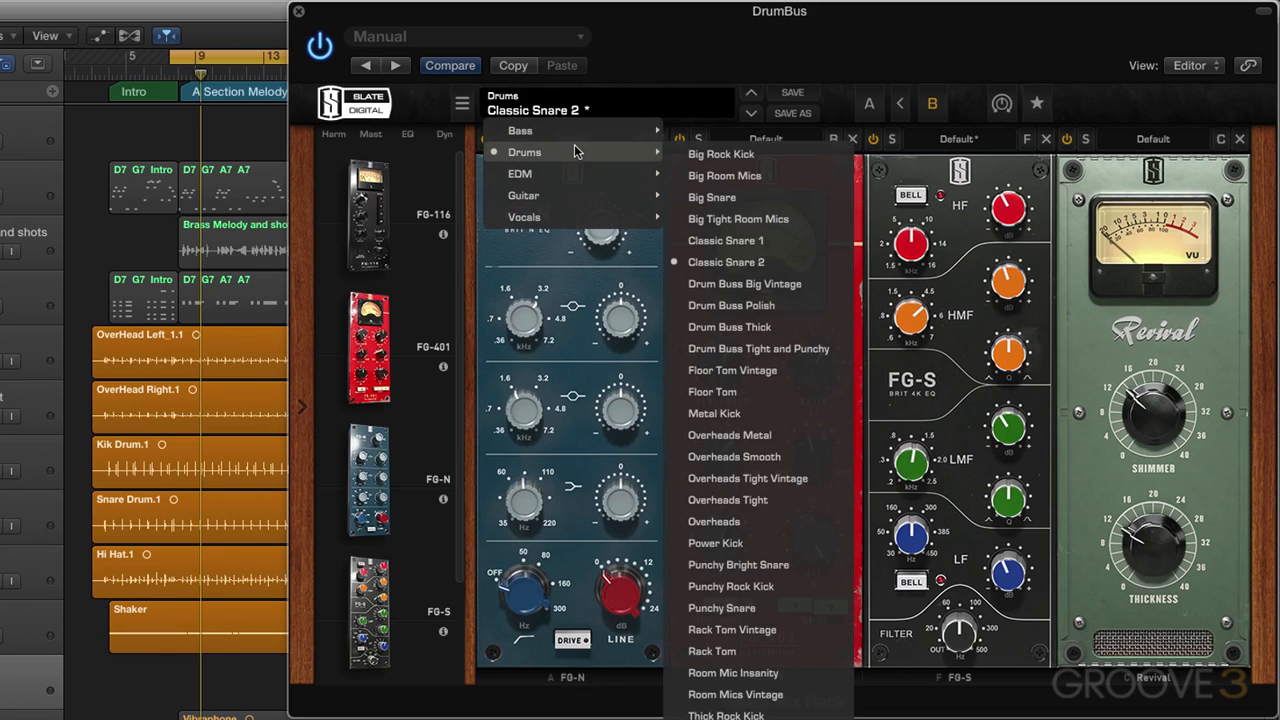
left_click(762, 329)
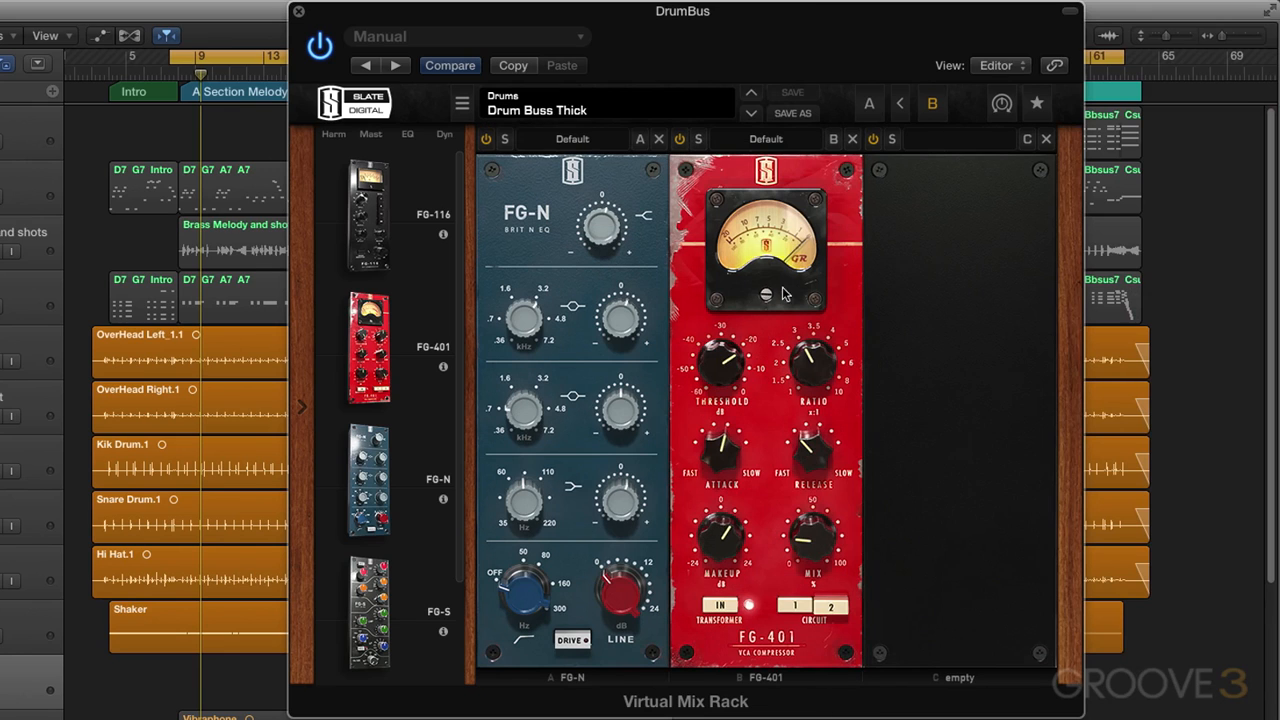
left_click(870, 106)
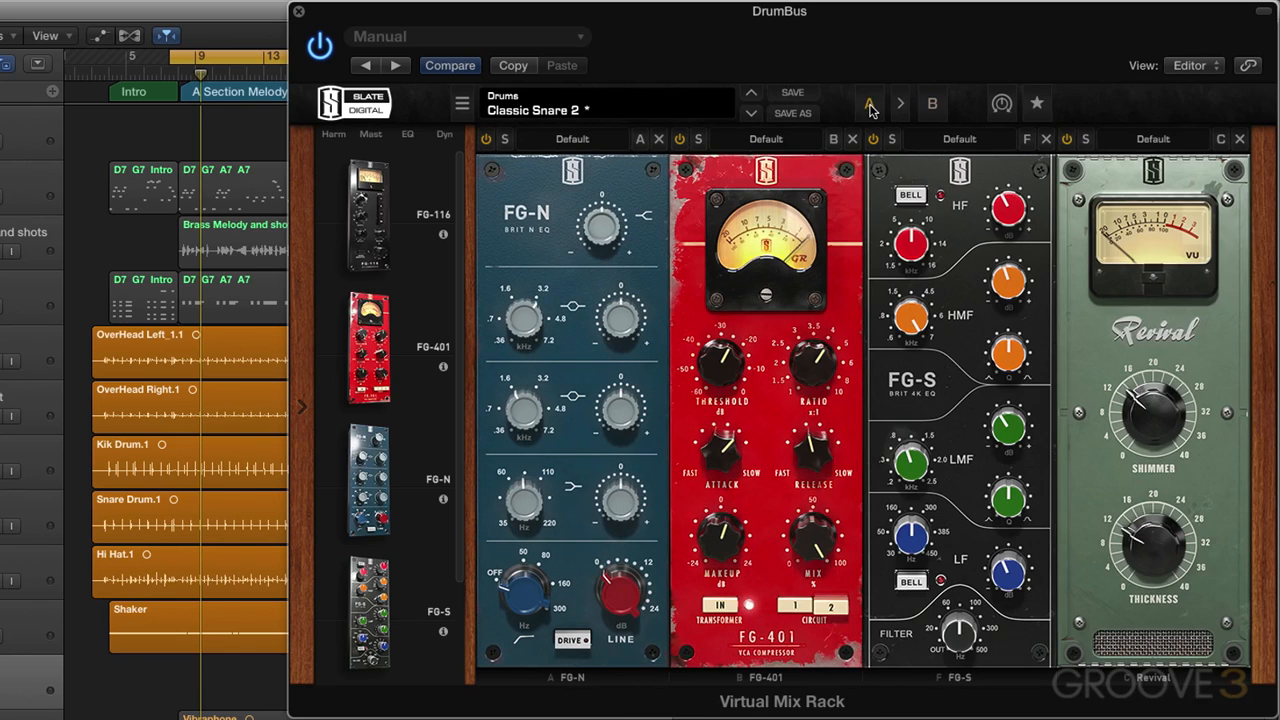
left_click(932, 106)
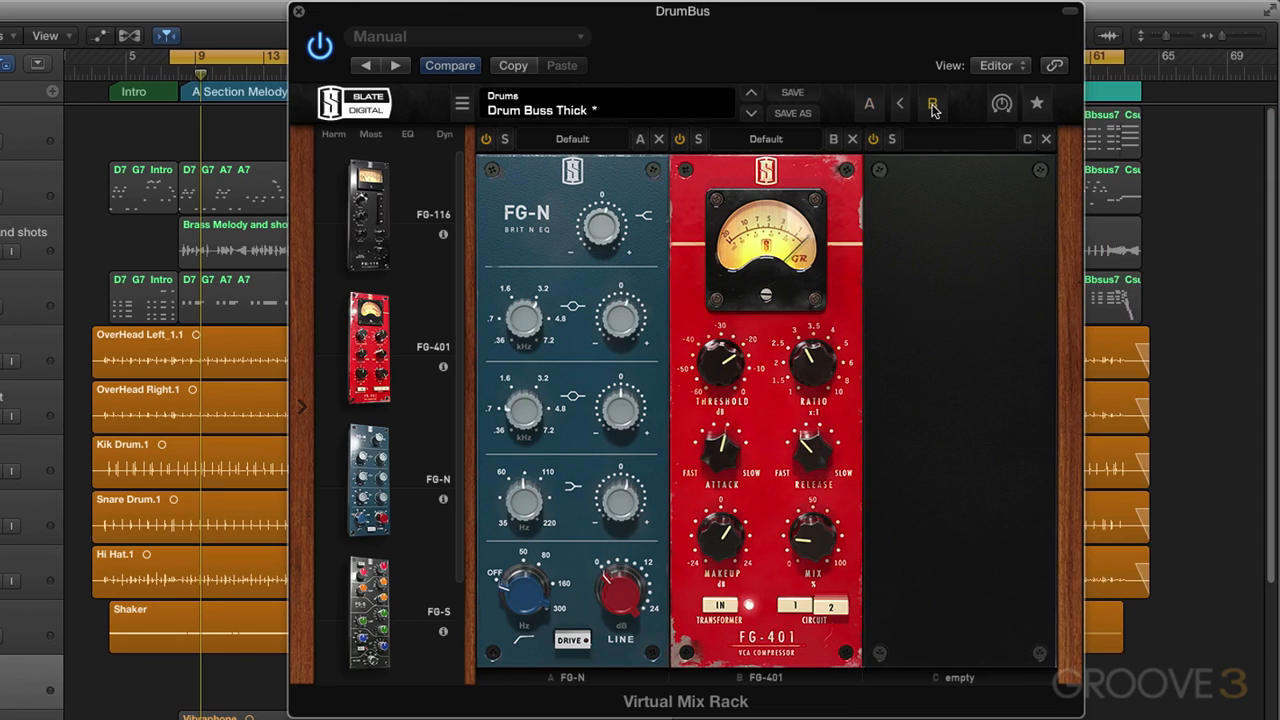
left_click(869, 105)
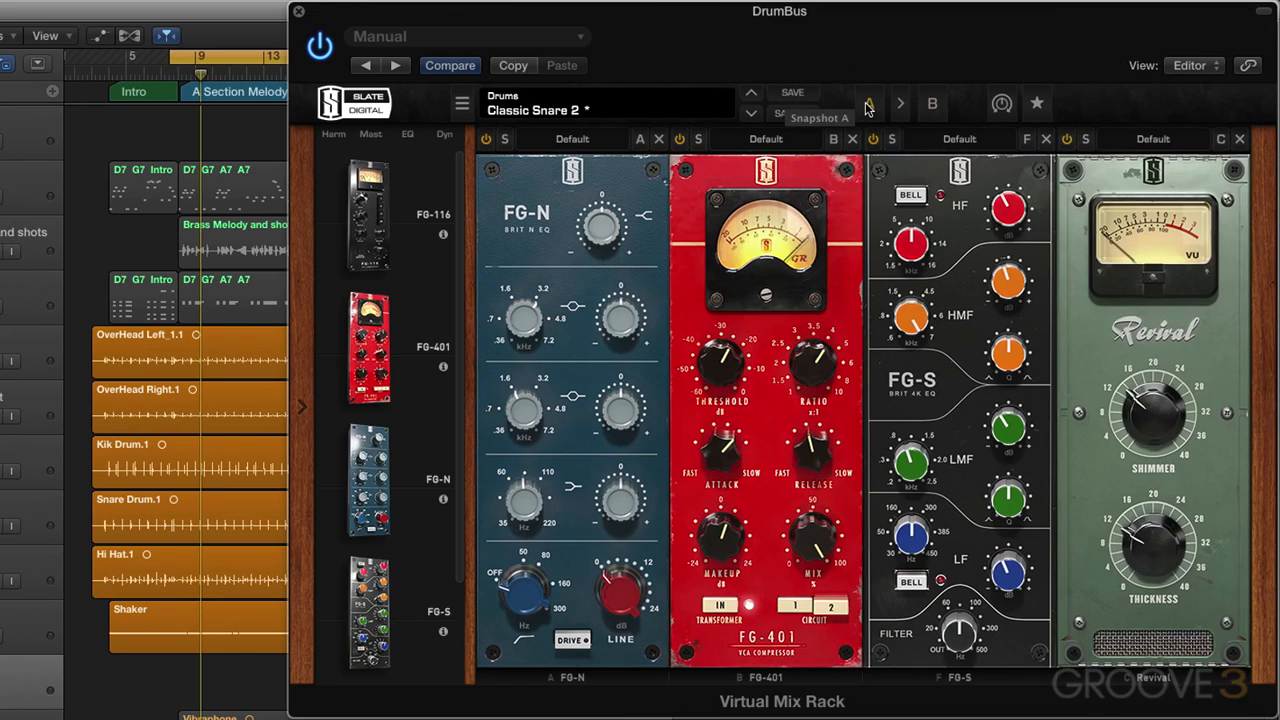
Step: Restore the factory settings as the default and reset snapshot A to the default
left_click(1038, 105)
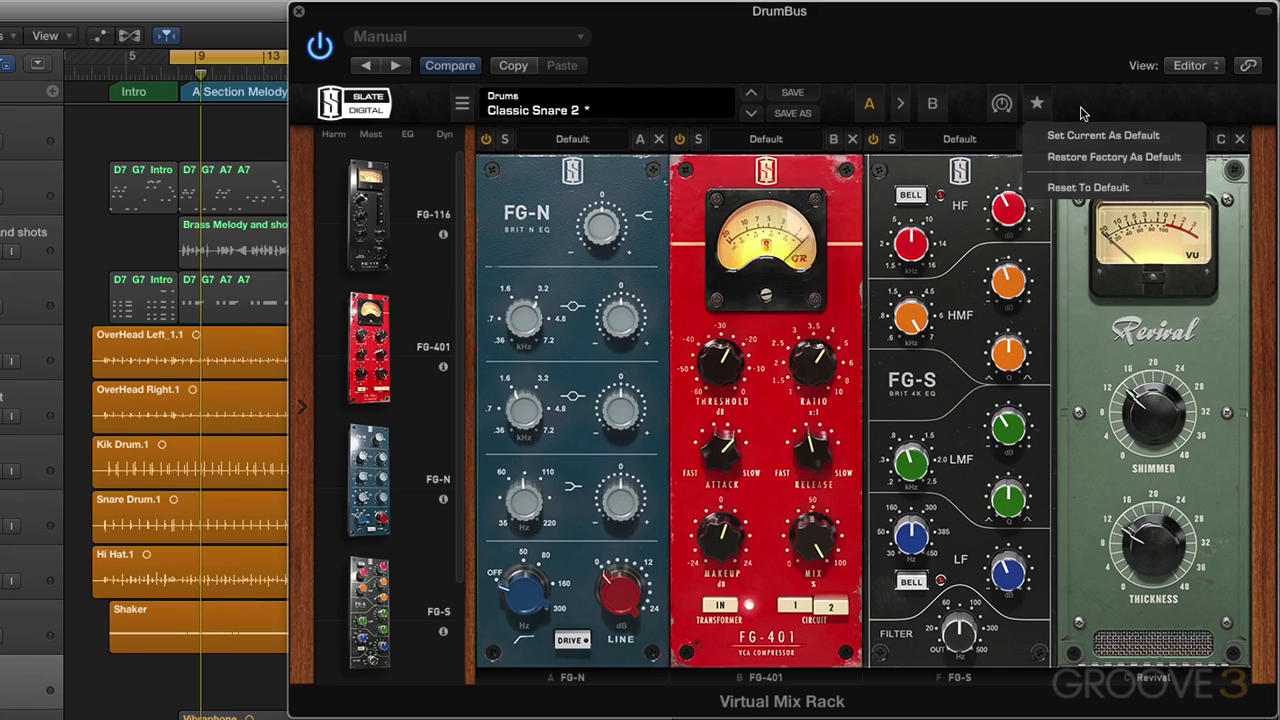
left_click(1093, 162)
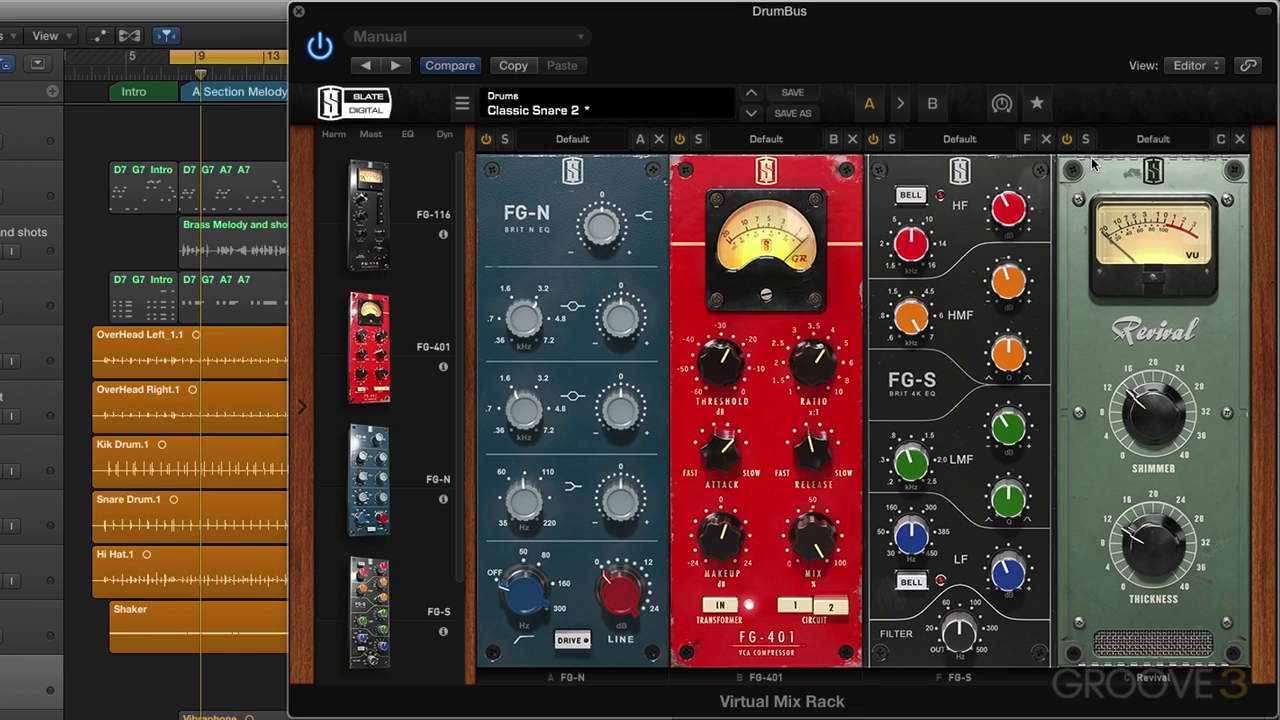
left_click(1037, 104)
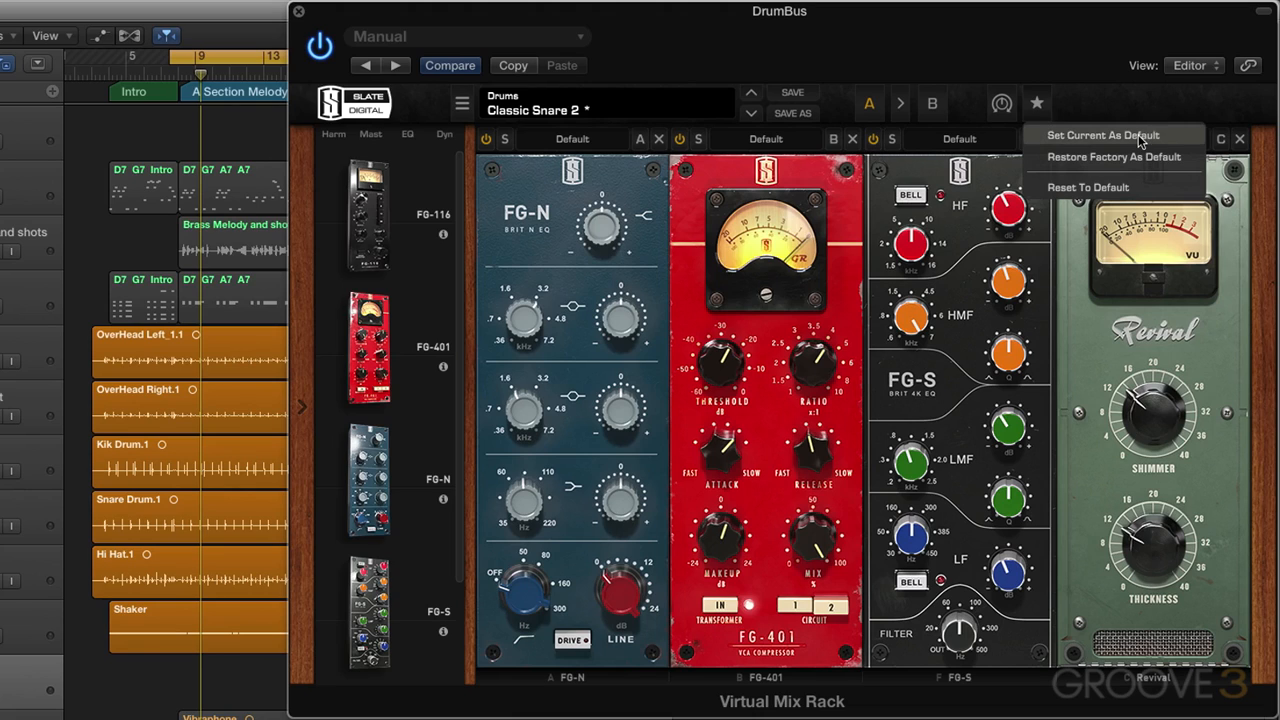
left_click(1108, 188)
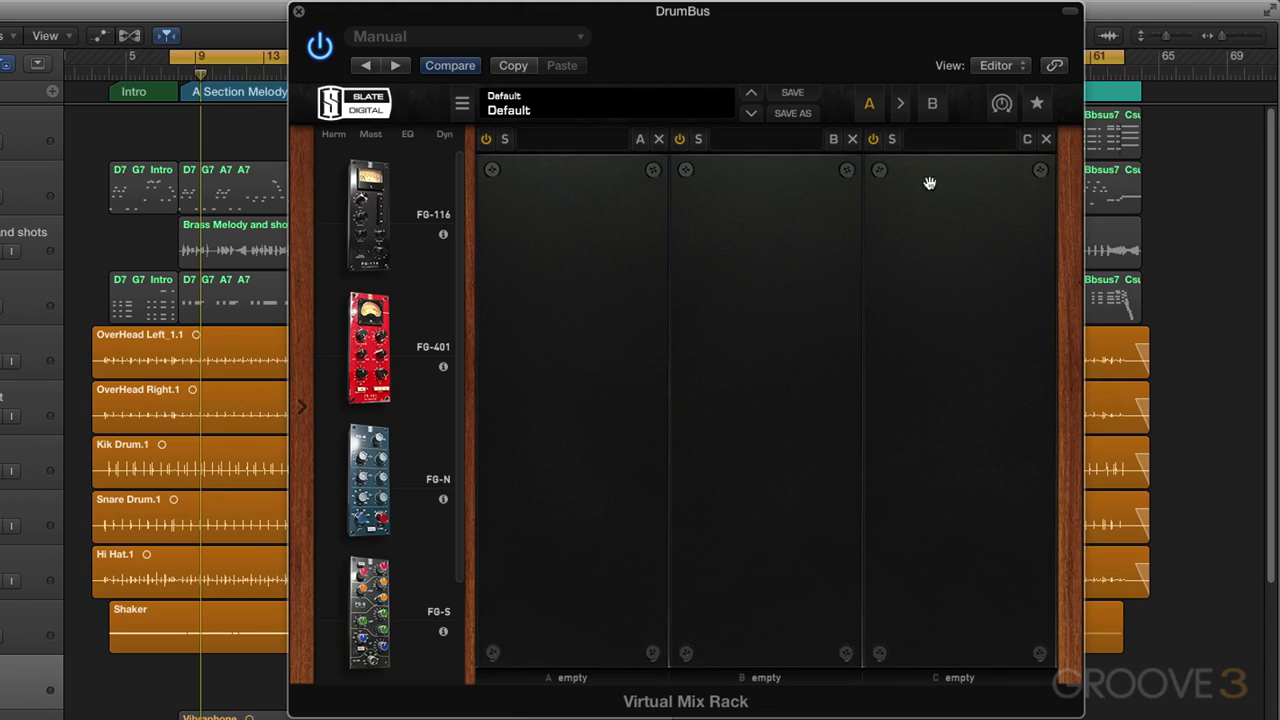
left_click(1037, 104)
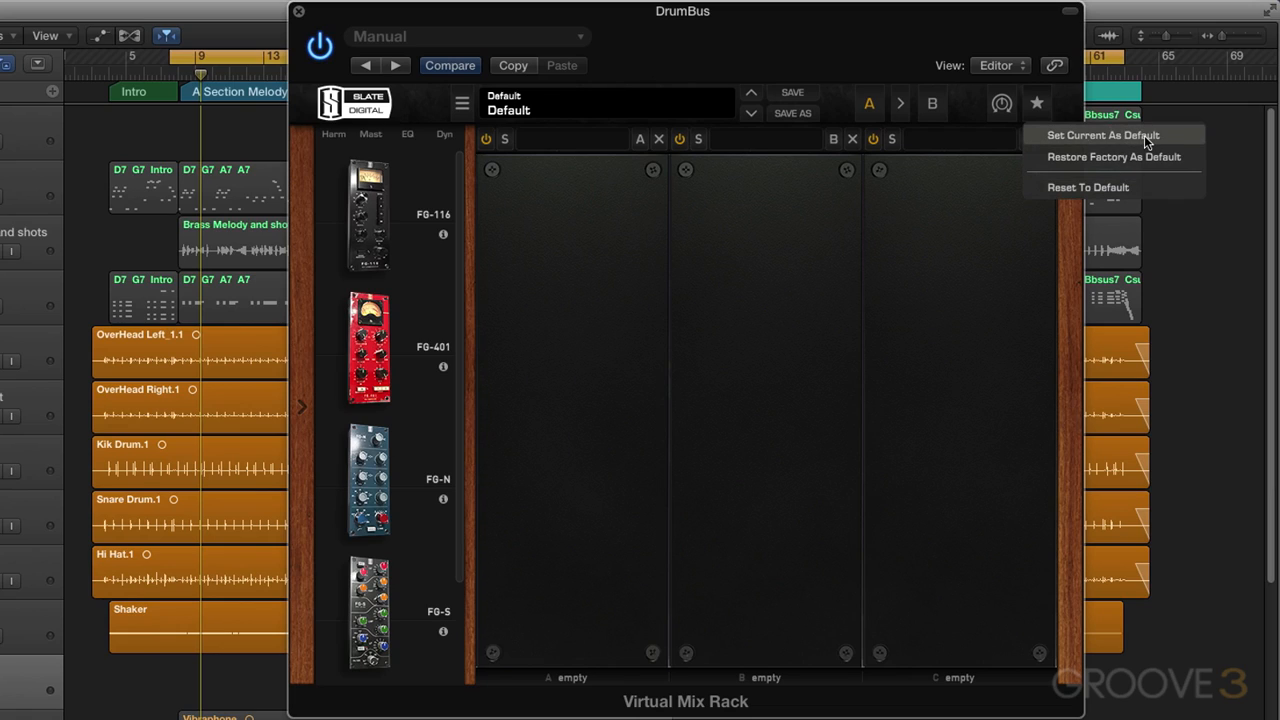
left_click(767, 341)
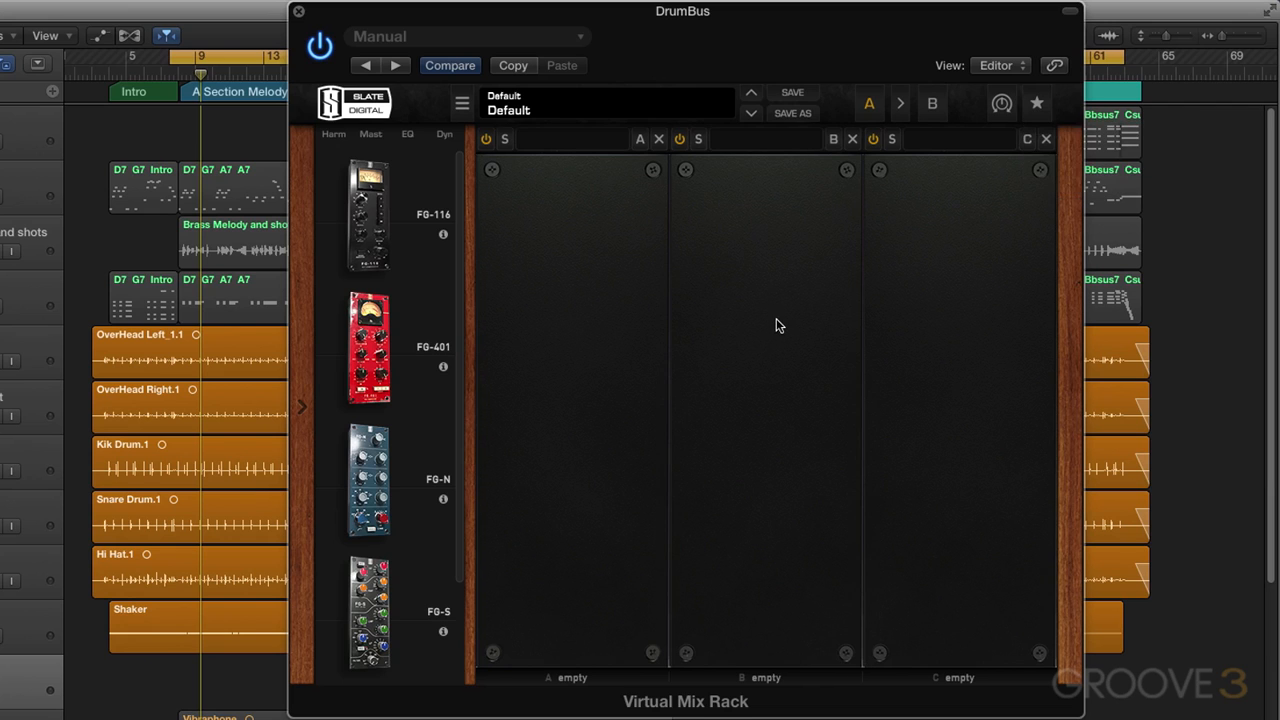